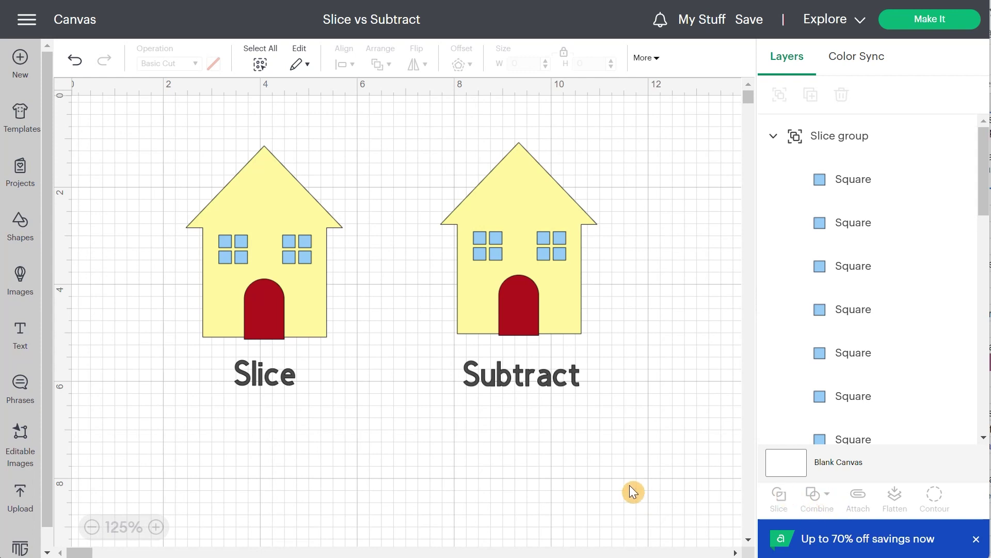
# Step: Try selecting the left house's window squares and the whole house, then clear the selection
pyautogui.click(906, 181)
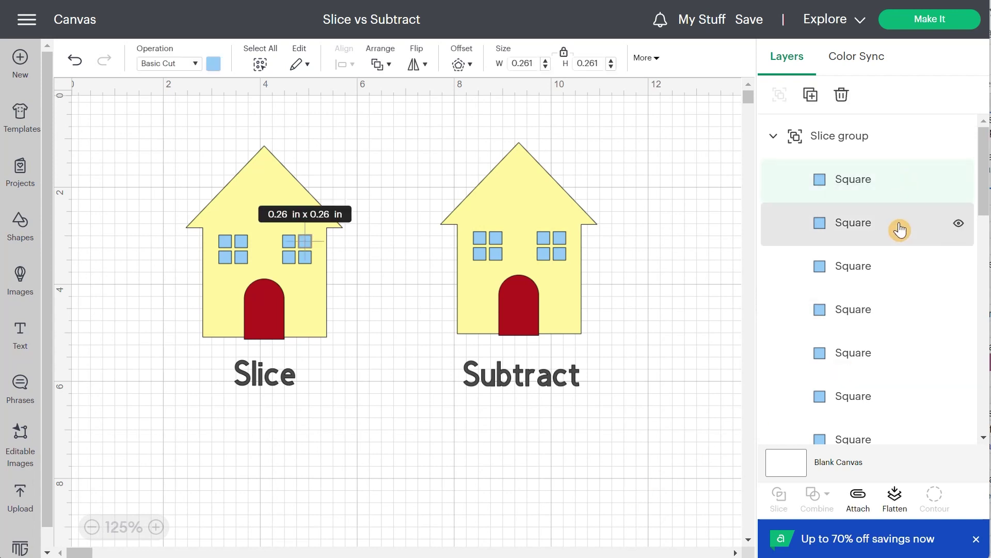
pyautogui.keyDown('shift'); pyautogui.click(900, 227); pyautogui.keyUp('shift')
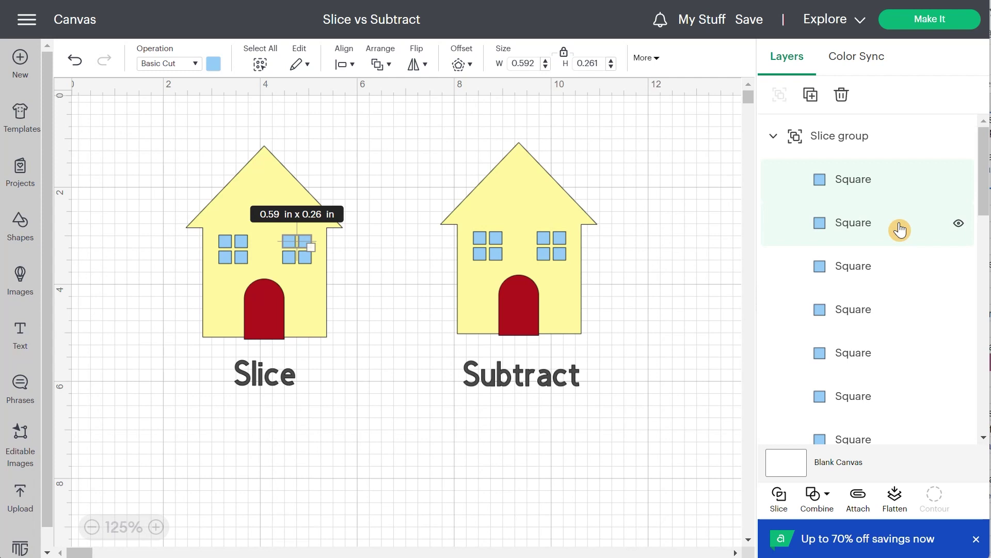
pyautogui.click(826, 495)
pyautogui.click(309, 302)
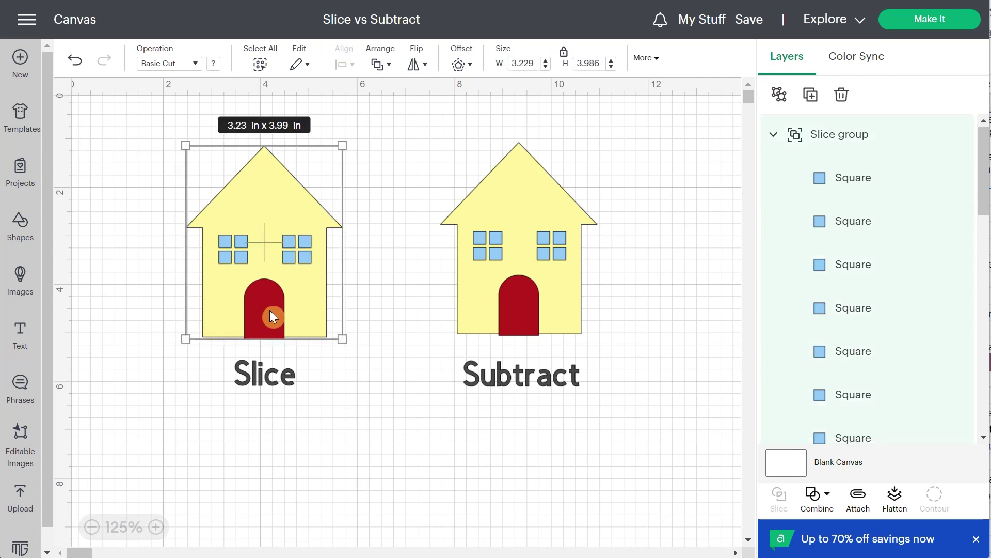
pyautogui.click(878, 222)
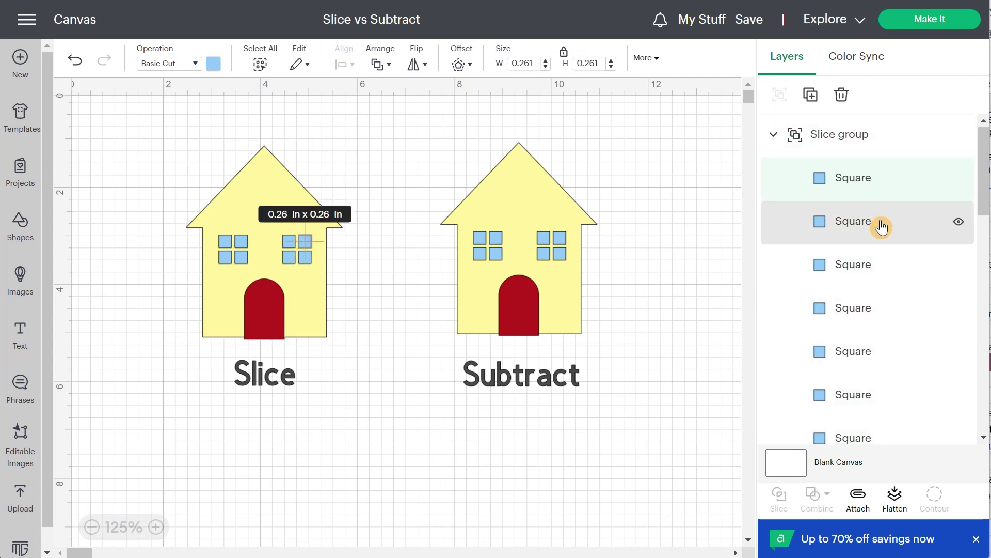
pyautogui.click(876, 269)
pyautogui.click(279, 435)
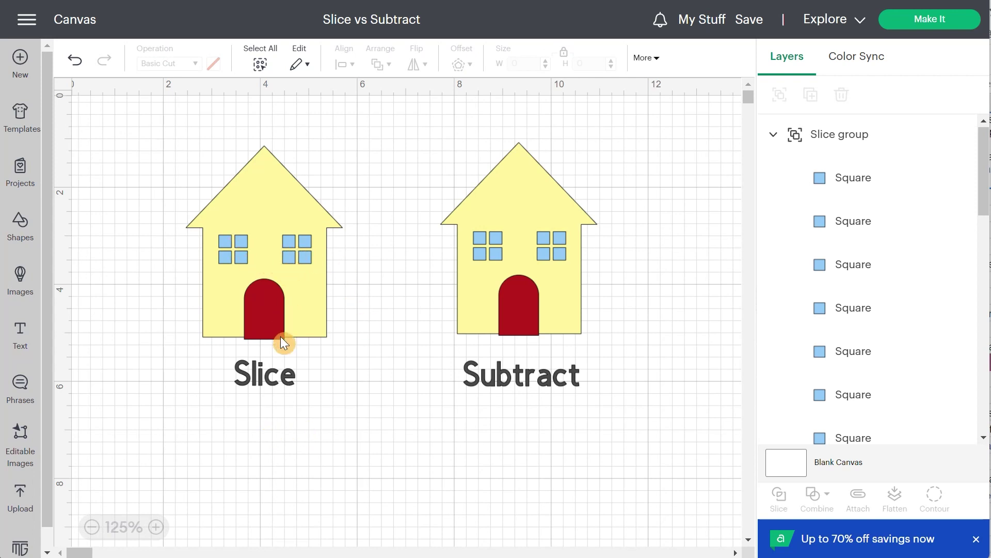
pyautogui.moveTo(161, 129); pyautogui.dragTo(381, 355)
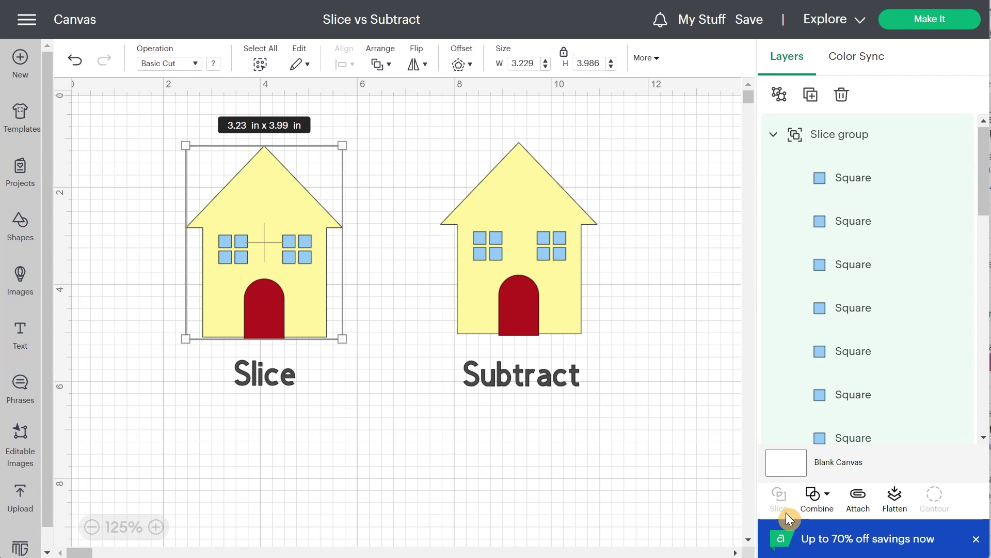
pyautogui.click(380, 405)
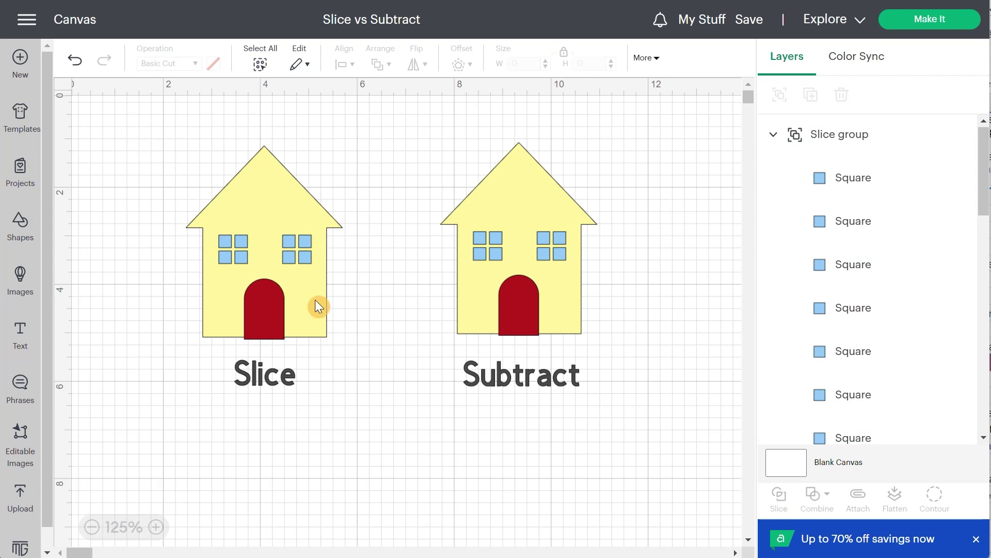
# Step: Slice the red door out of the left house's yellow body and select the thin line piece
pyautogui.scroll(-5, 846, 310)
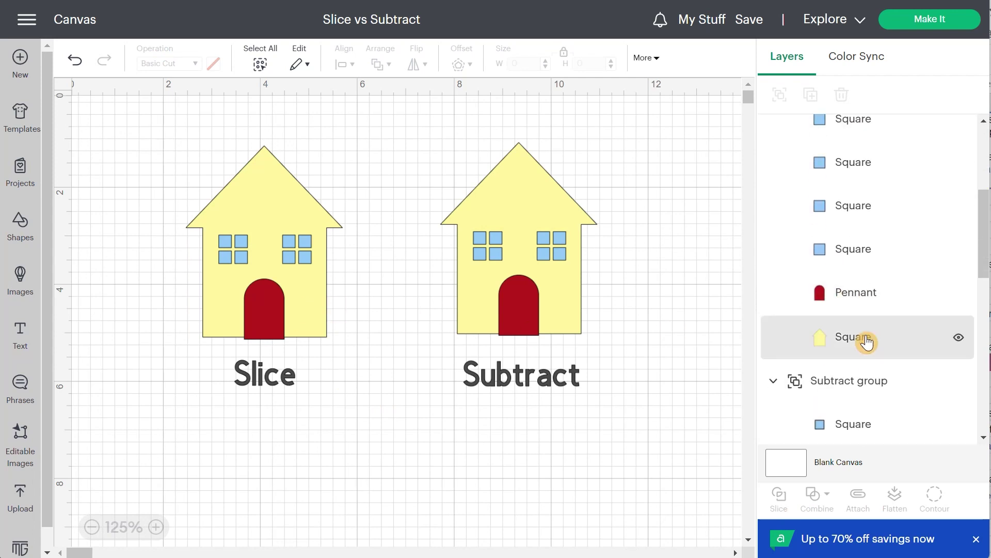
pyautogui.click(868, 345)
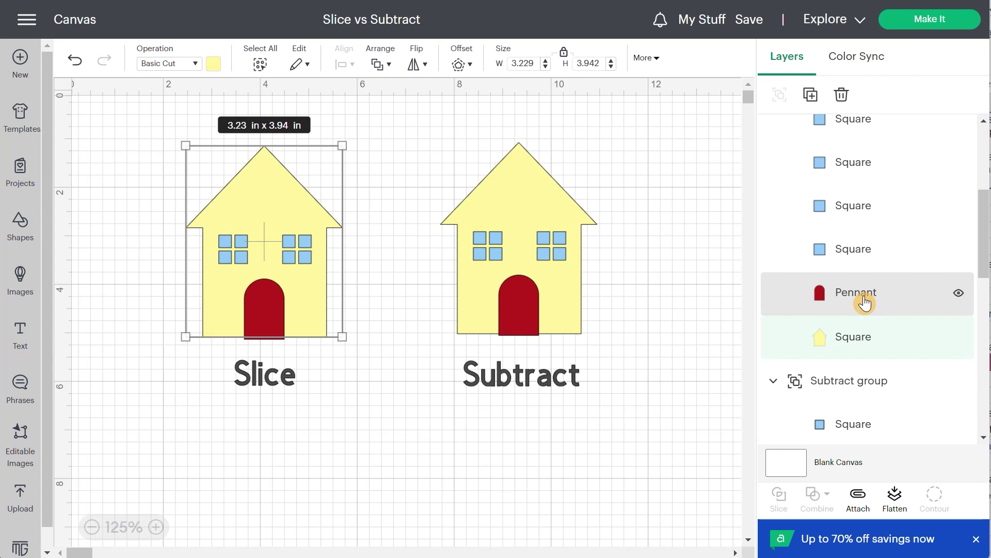
pyautogui.keyDown('shift'); pyautogui.click(865, 302); pyautogui.keyUp('shift')
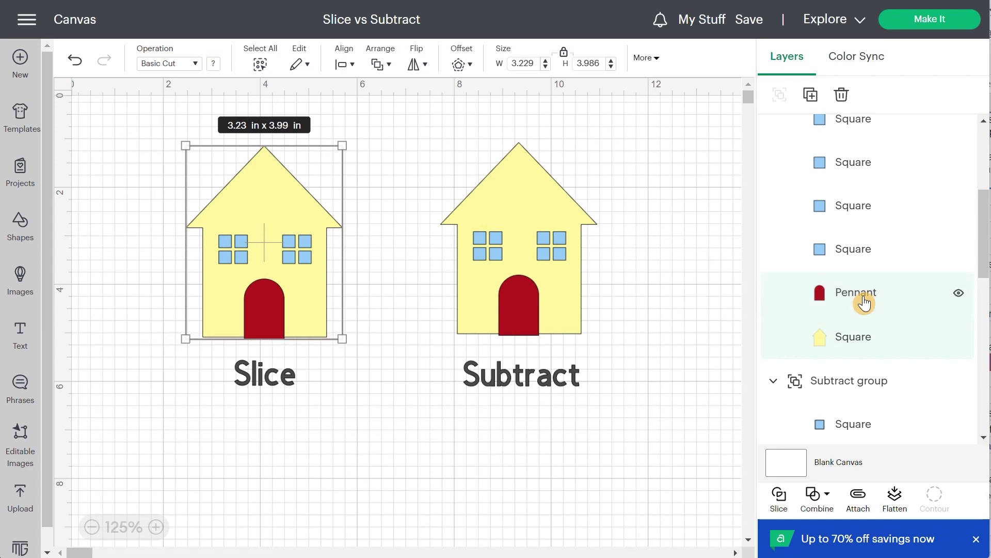
pyautogui.click(780, 506)
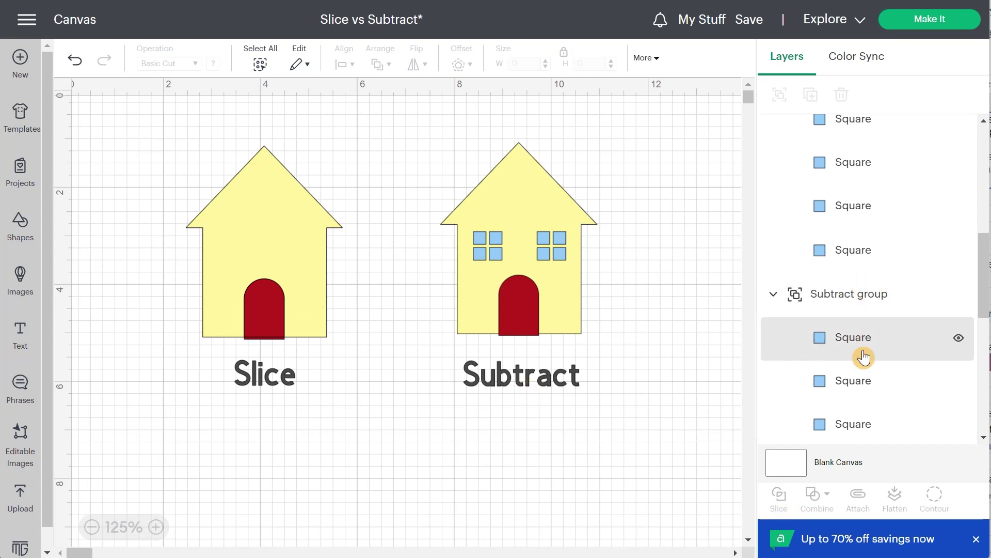
pyautogui.scroll(5, 863, 355)
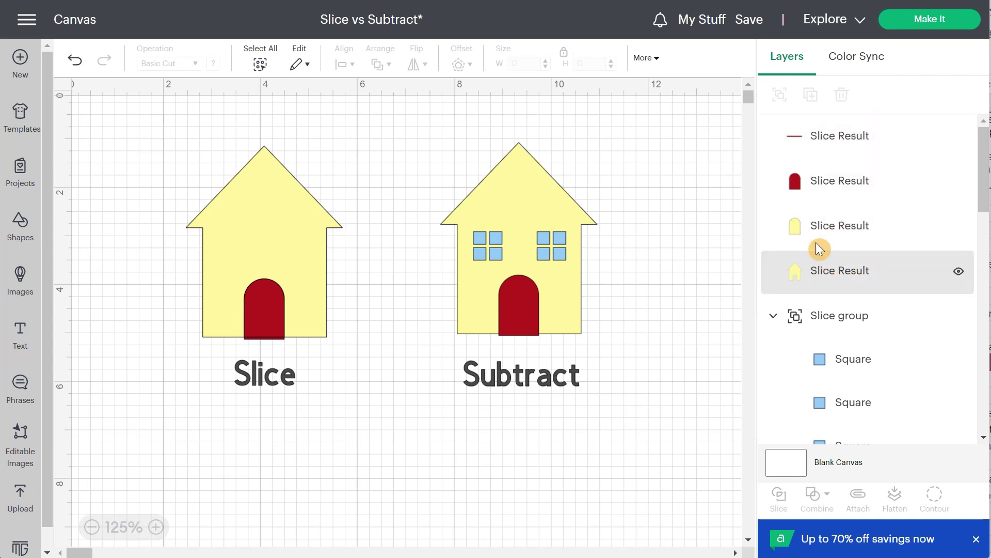
pyautogui.click(851, 147)
# Step: Delete the thin line, red door and door-arch pieces, then move the Slice group above the house
pyautogui.press('Delete')
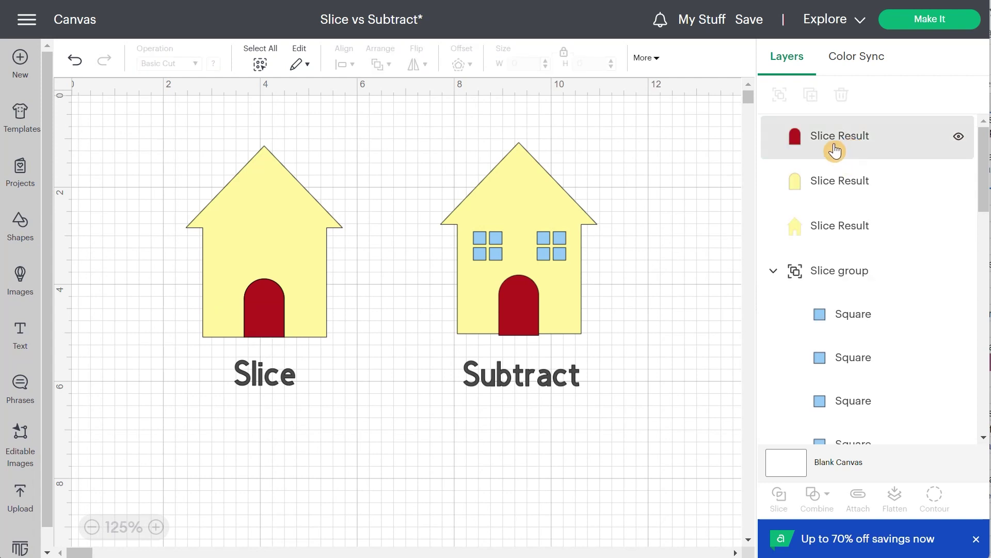
pyautogui.click(835, 150)
pyautogui.press('Delete')
pyautogui.click(827, 150)
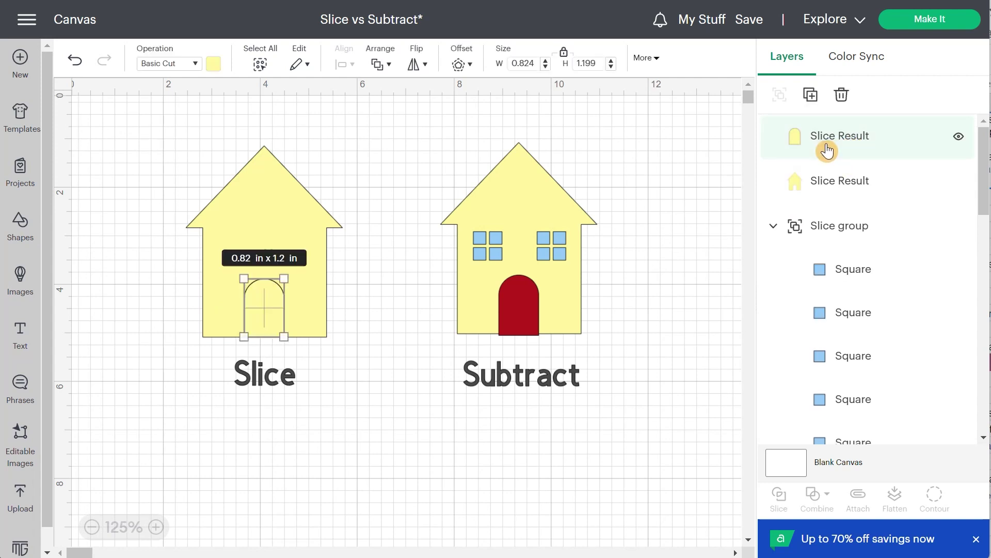
pyautogui.press('Delete')
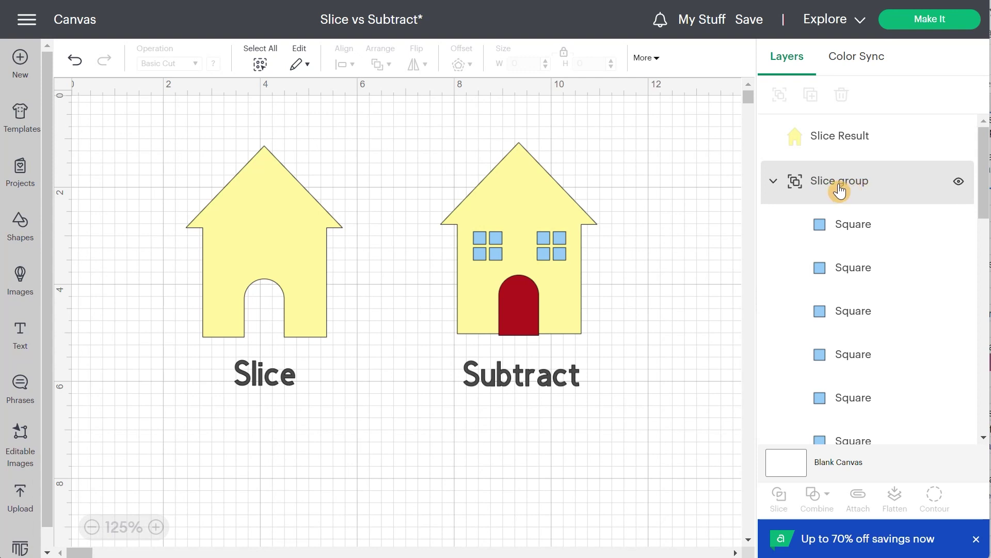
pyautogui.moveTo(836, 189); pyautogui.dragTo(847, 136)
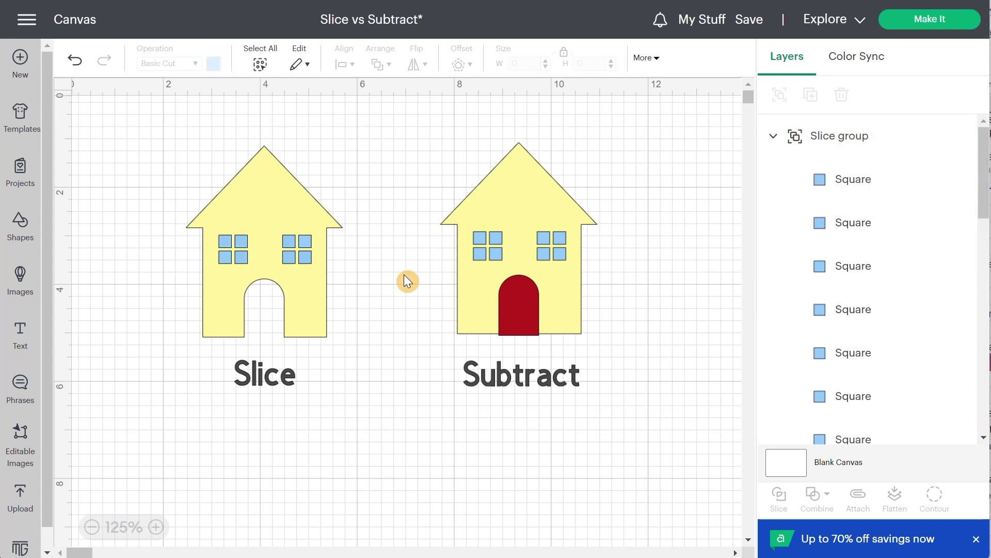
# Step: Weld the left house's eight window squares into one shape
pyautogui.click(855, 189)
pyautogui.scroll(-5, 849, 274)
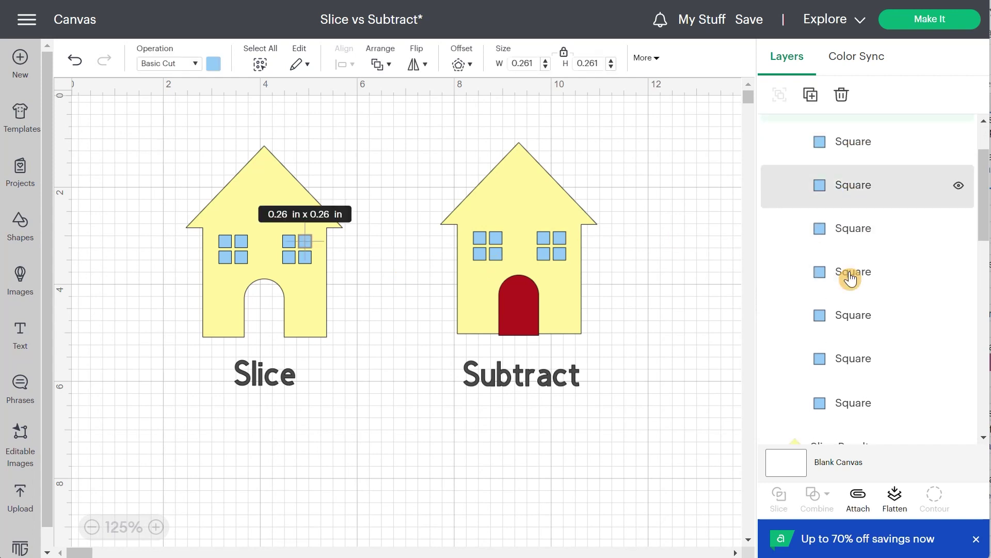
pyautogui.scroll(2, 849, 277)
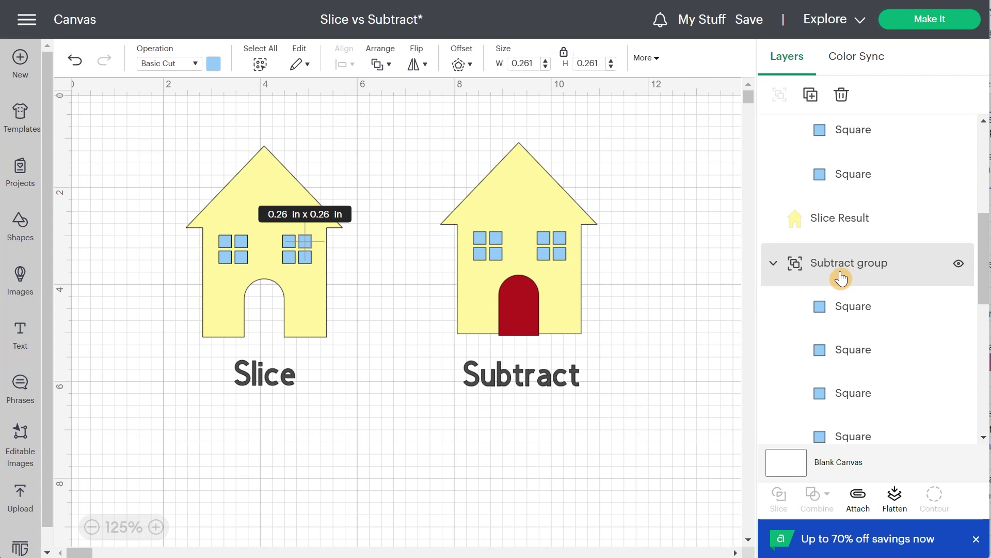
pyautogui.scroll(3, 841, 278)
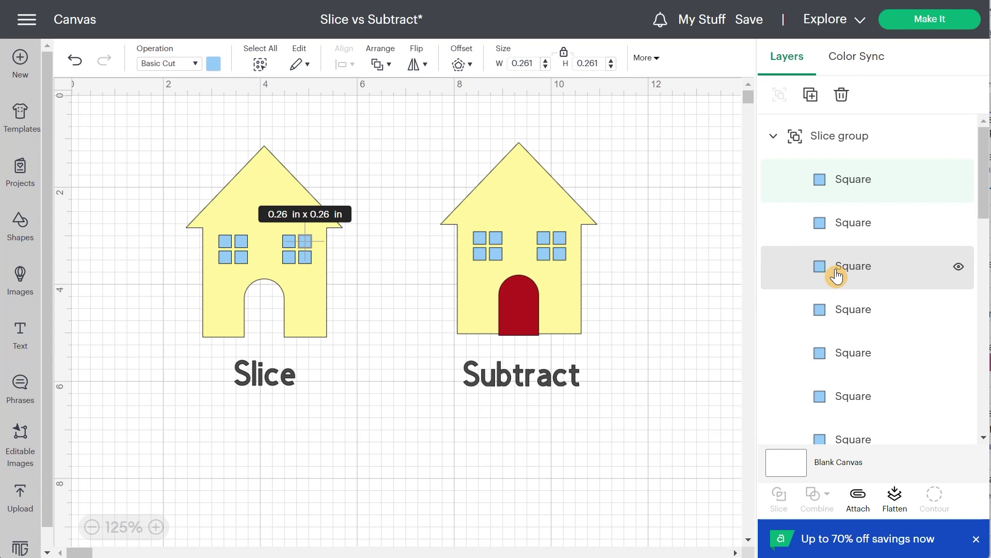
pyautogui.scroll(-5, 850, 198)
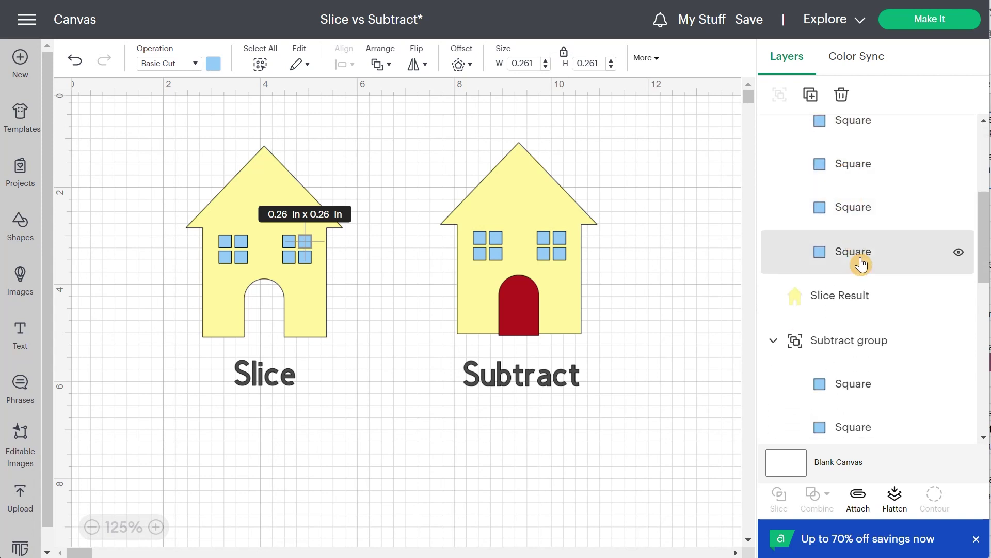
pyautogui.scroll(5, 863, 196)
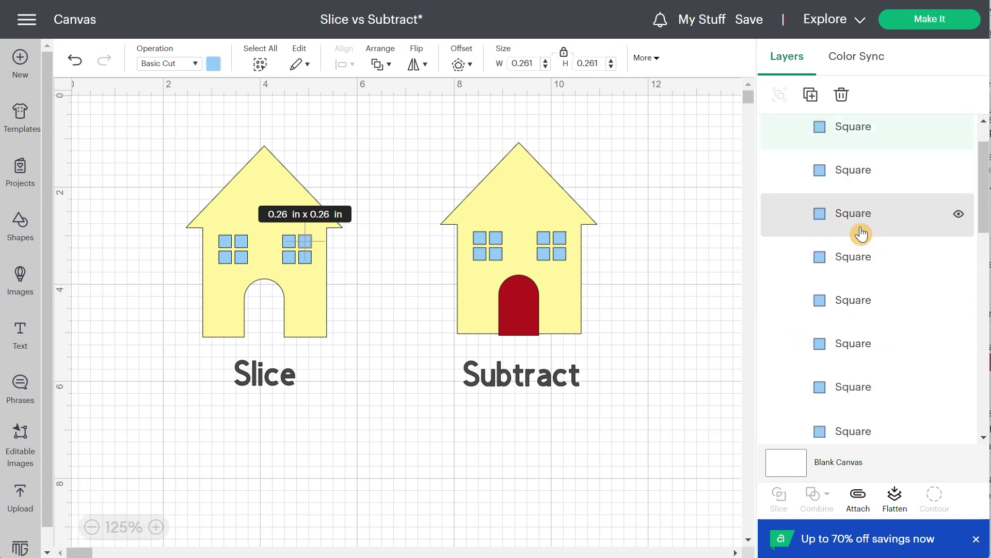
pyautogui.keyDown('shift'); pyautogui.click(860, 429); pyautogui.keyUp('shift')
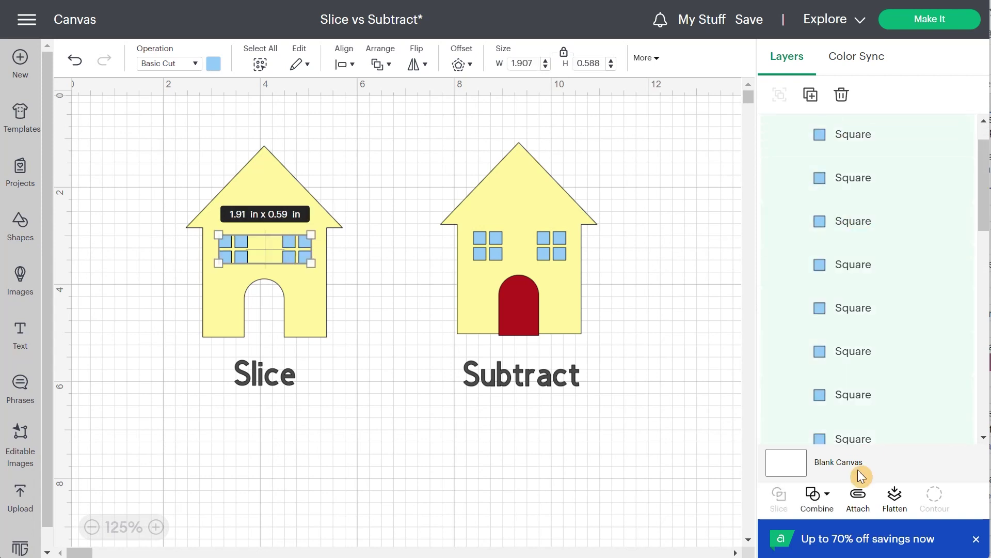
pyautogui.click(825, 496)
pyautogui.click(846, 373)
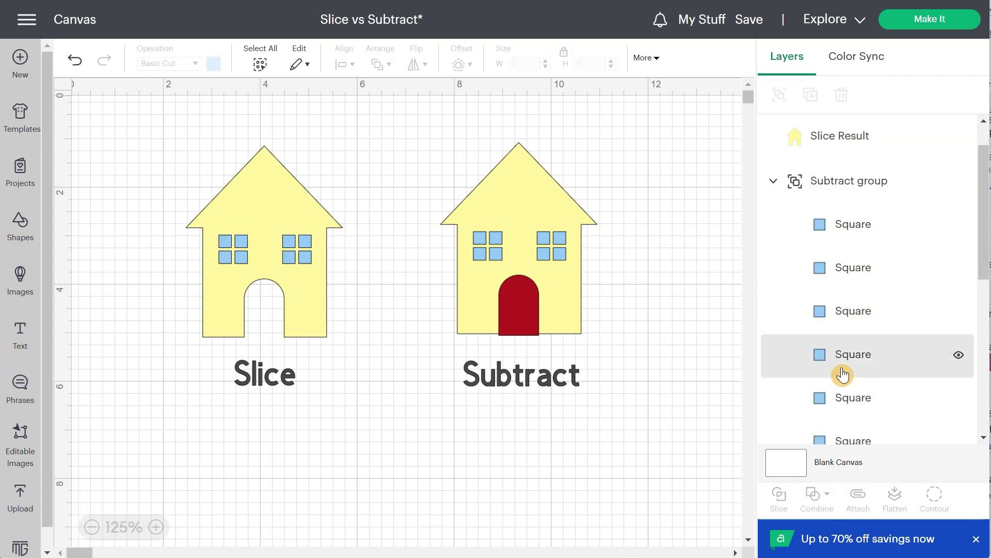
# Step: Slice the welded windows out of the house body and delete the leftover window pieces
pyautogui.scroll(1, 878, 248)
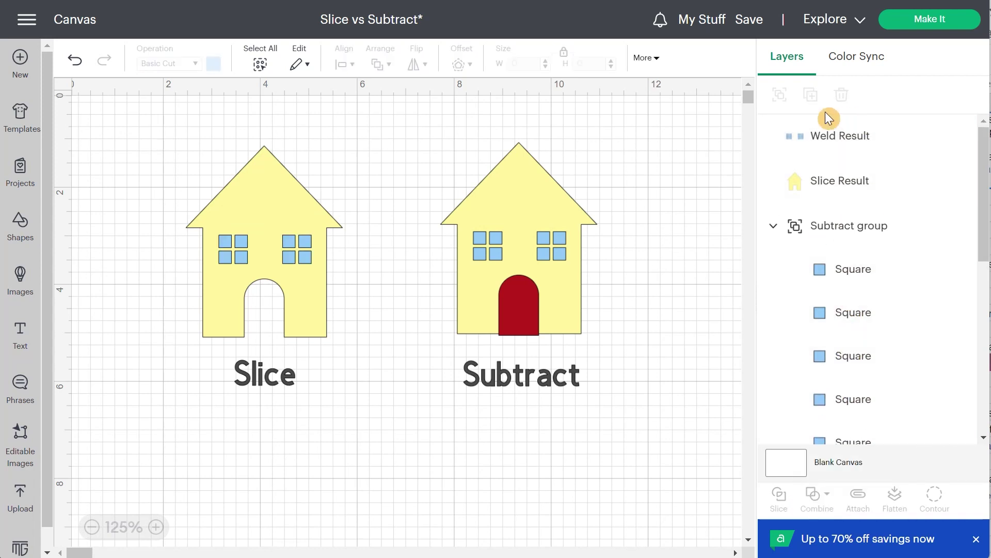
pyautogui.click(853, 152)
pyautogui.keyDown('shift'); pyautogui.click(852, 181); pyautogui.keyUp('shift')
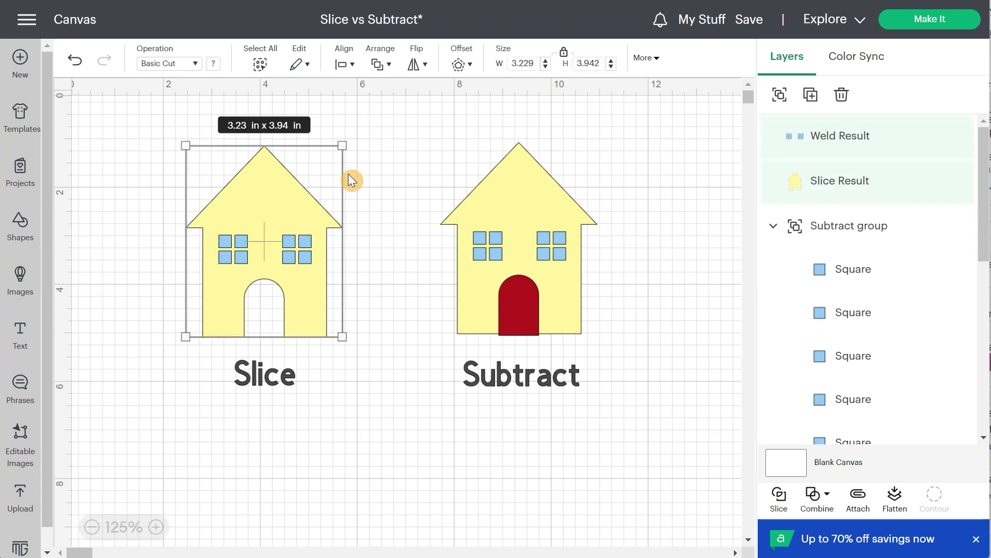
pyautogui.click(779, 494)
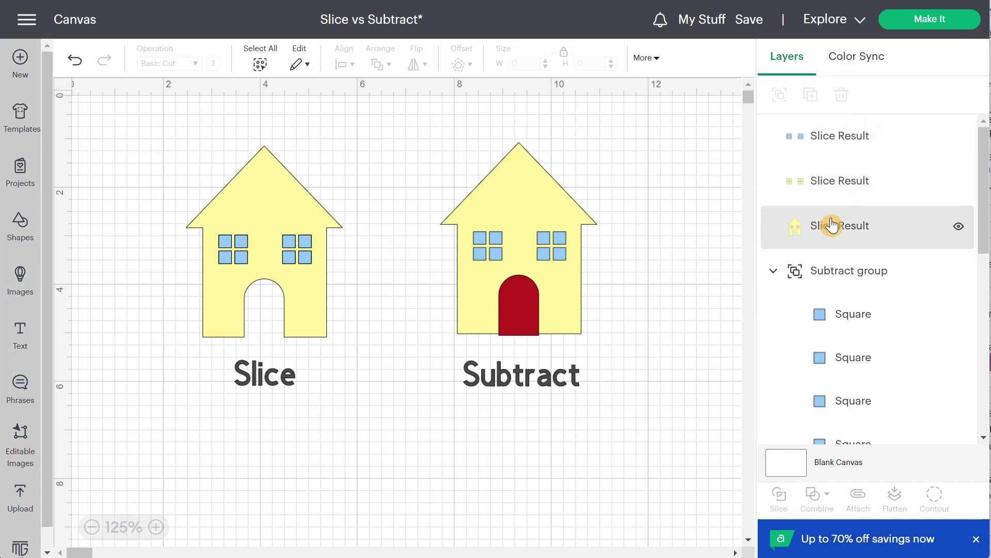
pyautogui.click(827, 138)
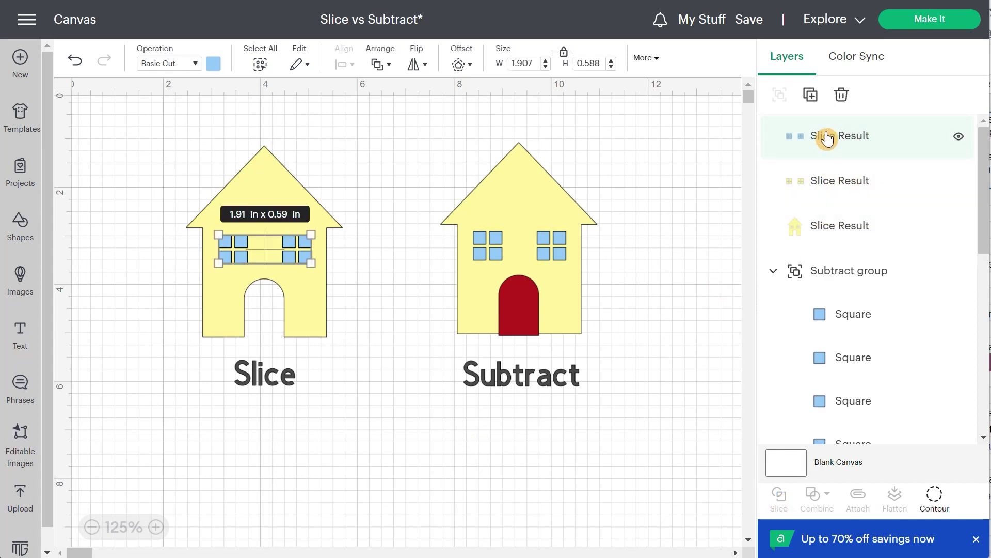
pyautogui.press('Delete')
pyautogui.click(827, 137)
pyautogui.press('Delete')
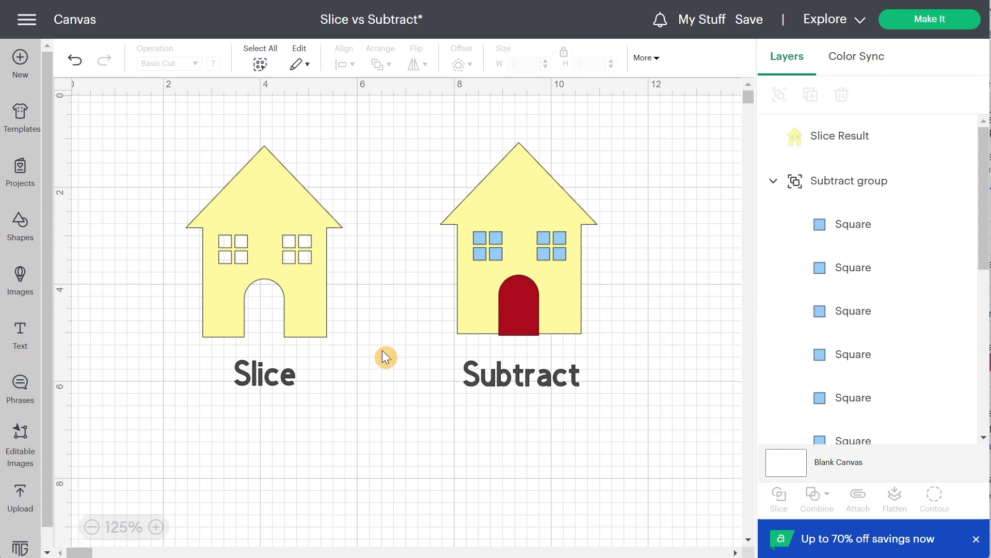
# Step: Apply Subtract to the right house group so its windows and door become cut-outs
pyautogui.click(837, 189)
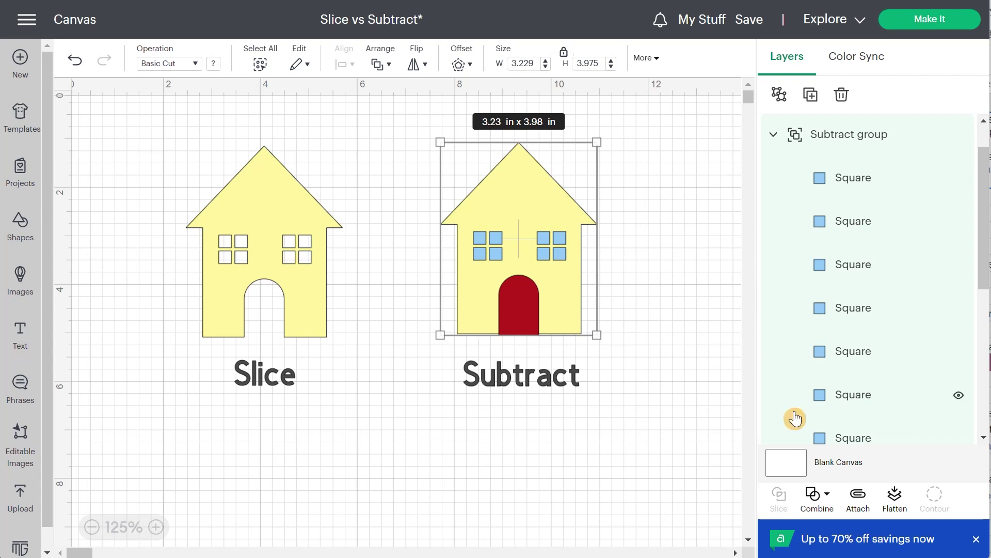
pyautogui.click(816, 496)
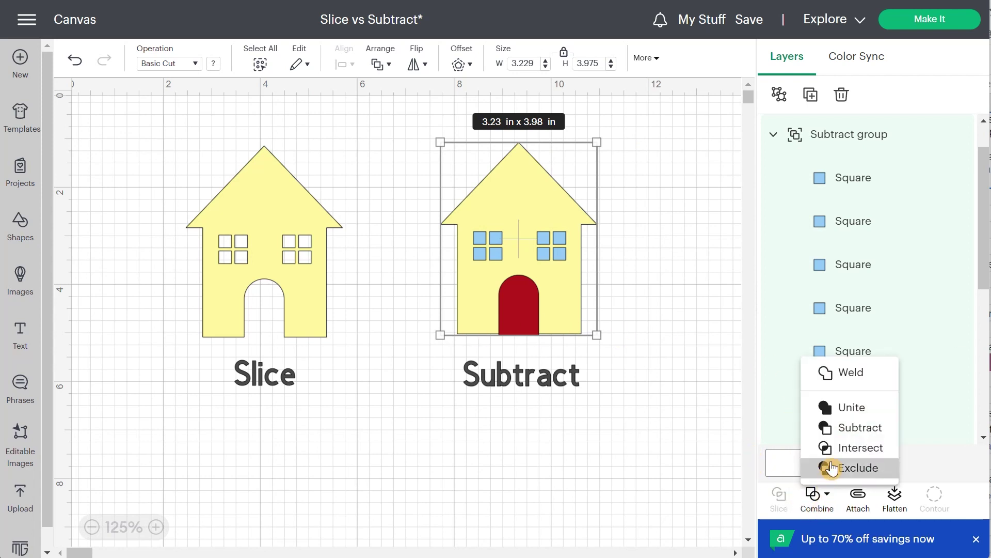
pyautogui.click(836, 428)
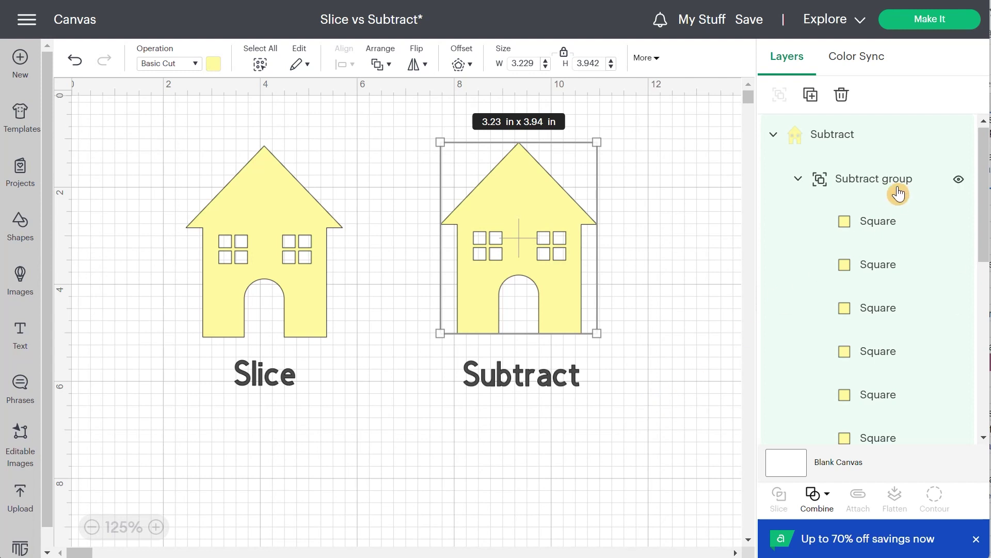
# Step: Move the right house's Pennant door shape rightward, near the house's right wall
pyautogui.scroll(-5, 875, 255)
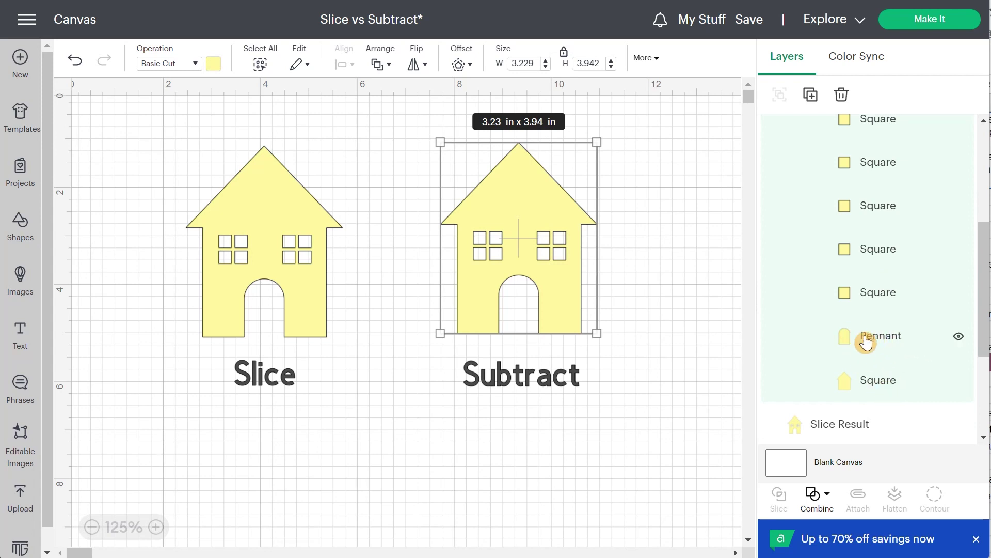
pyautogui.click(886, 342)
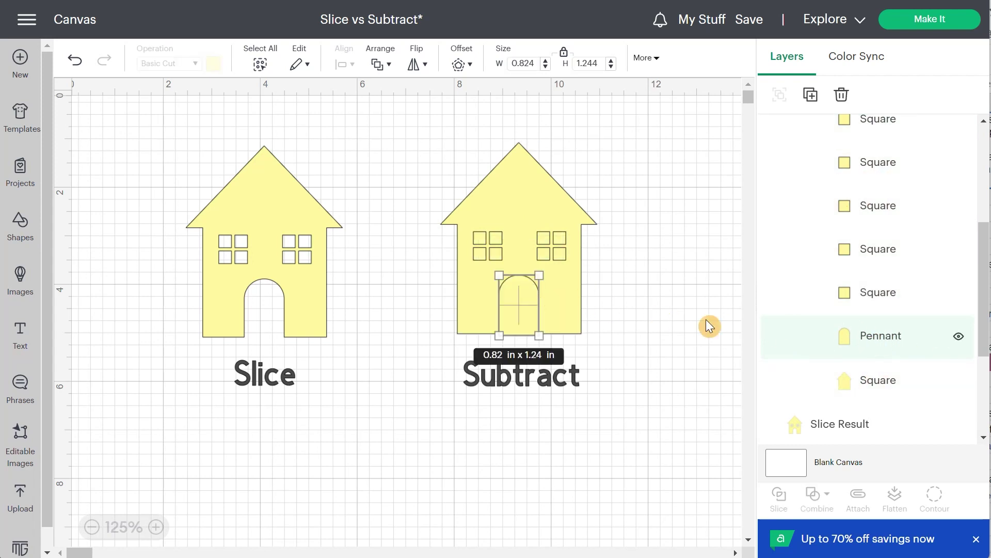
pyautogui.moveTo(519, 306); pyautogui.dragTo(548, 306)
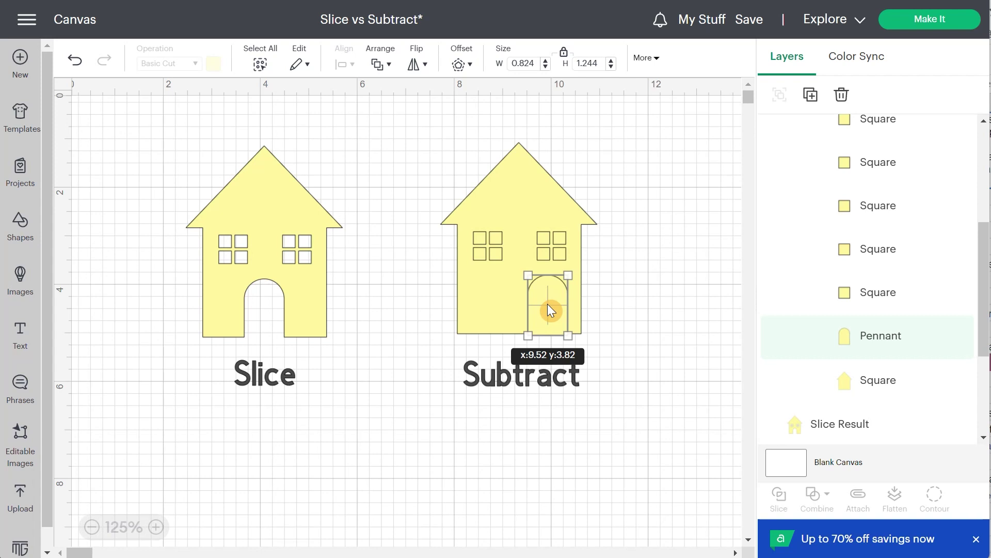
pyautogui.moveTo(547, 306); pyautogui.dragTo(546, 305)
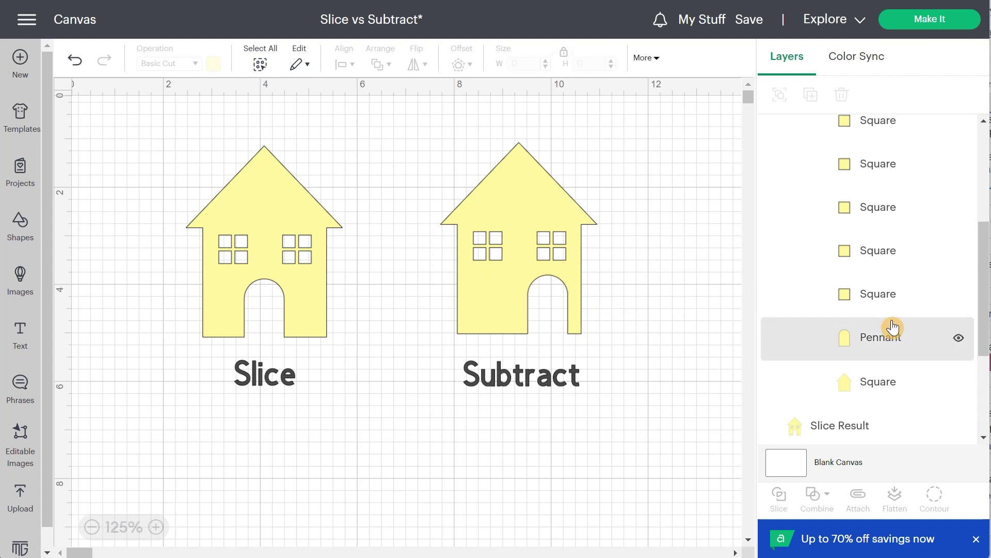
pyautogui.scroll(5, 892, 328)
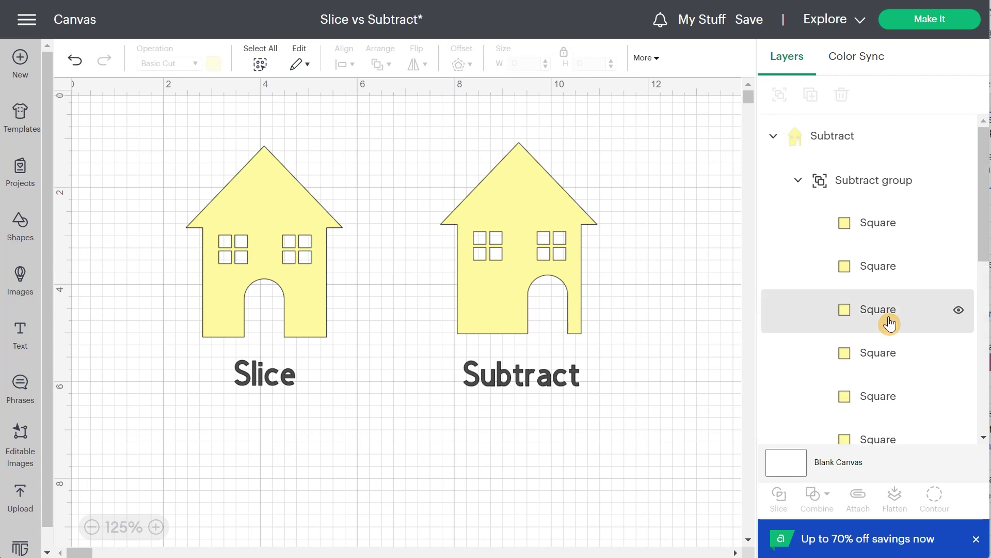
pyautogui.click(837, 140)
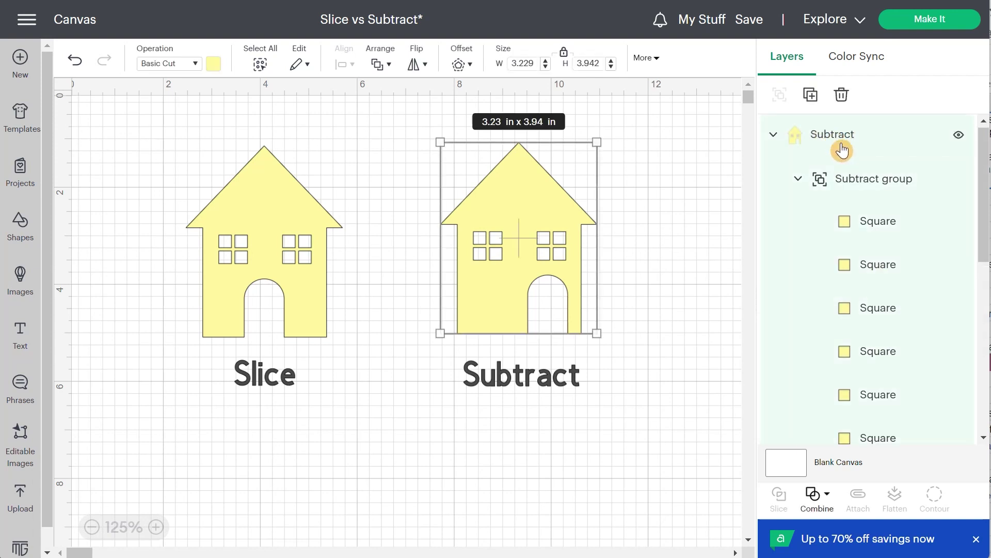
pyautogui.click(827, 502)
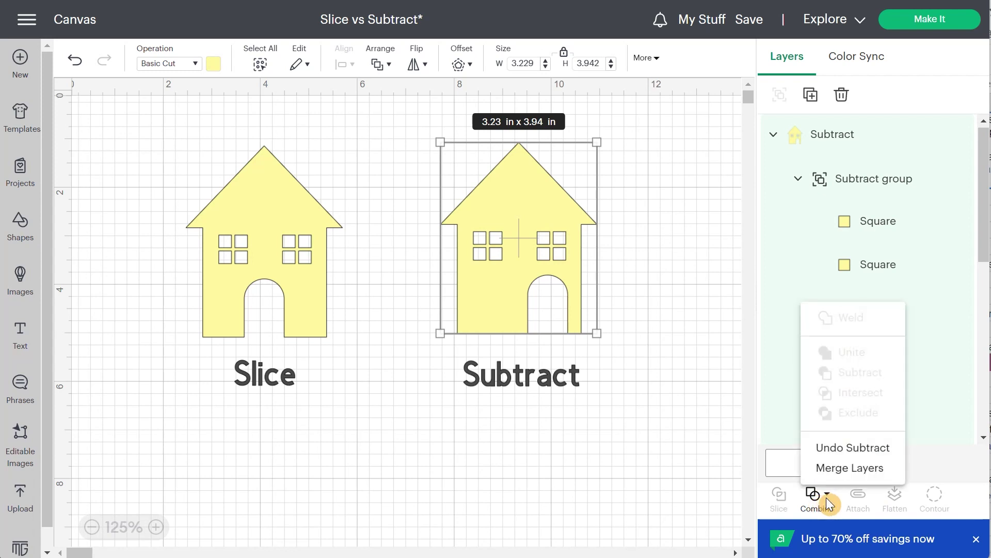
pyautogui.click(848, 451)
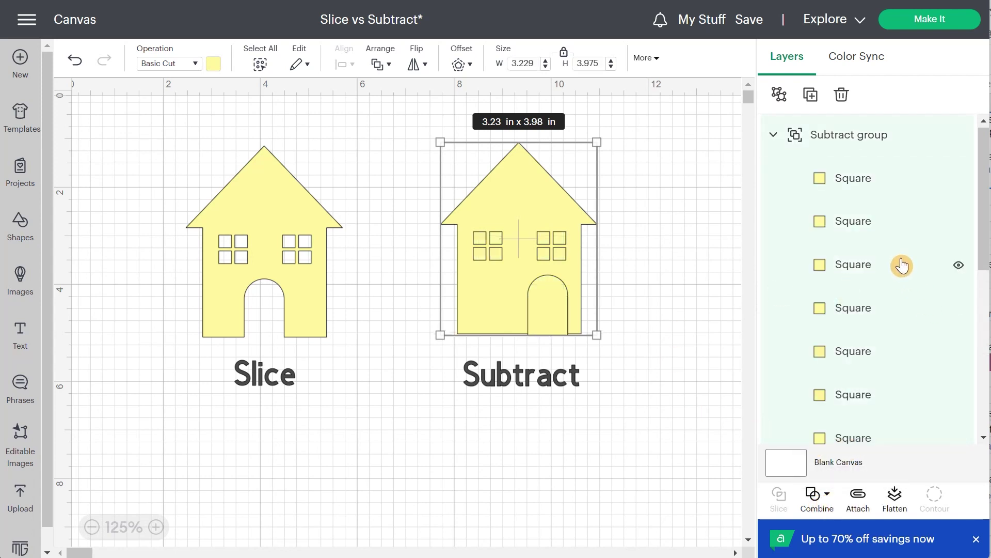
pyautogui.click(74, 65)
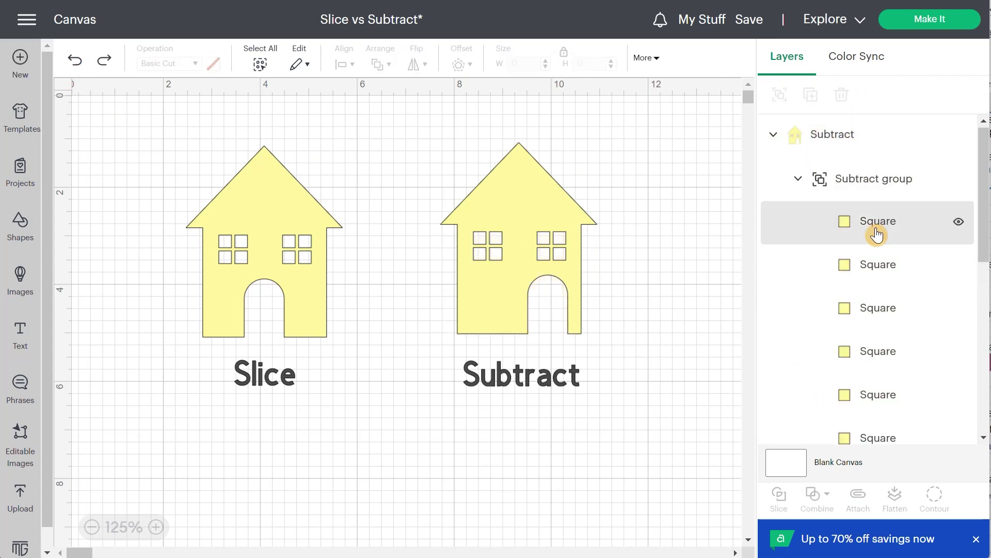
pyautogui.click(314, 251)
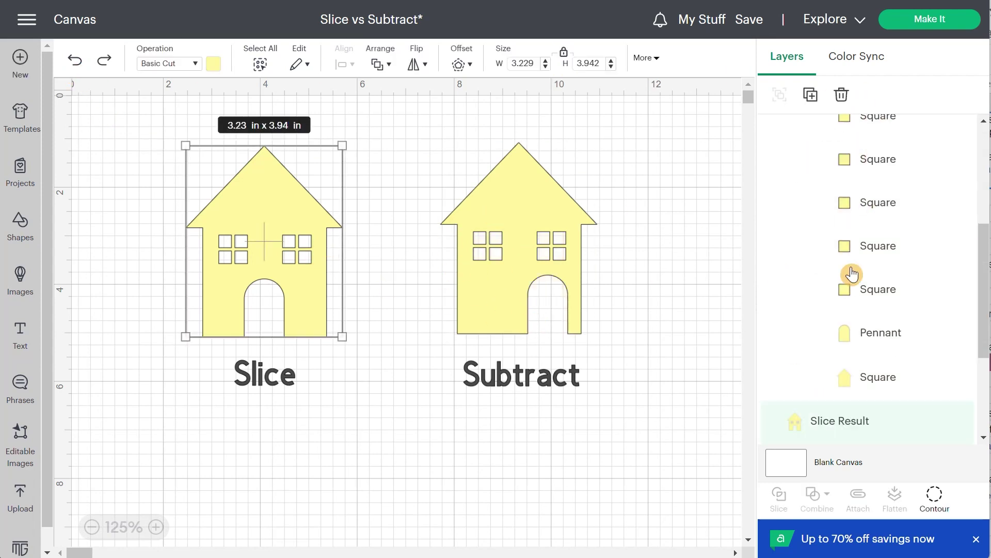
# Step: Use Merge Layers on the subtracted right house to make one 3.23 x 3.94 in shape
pyautogui.scroll(-4, 888, 305)
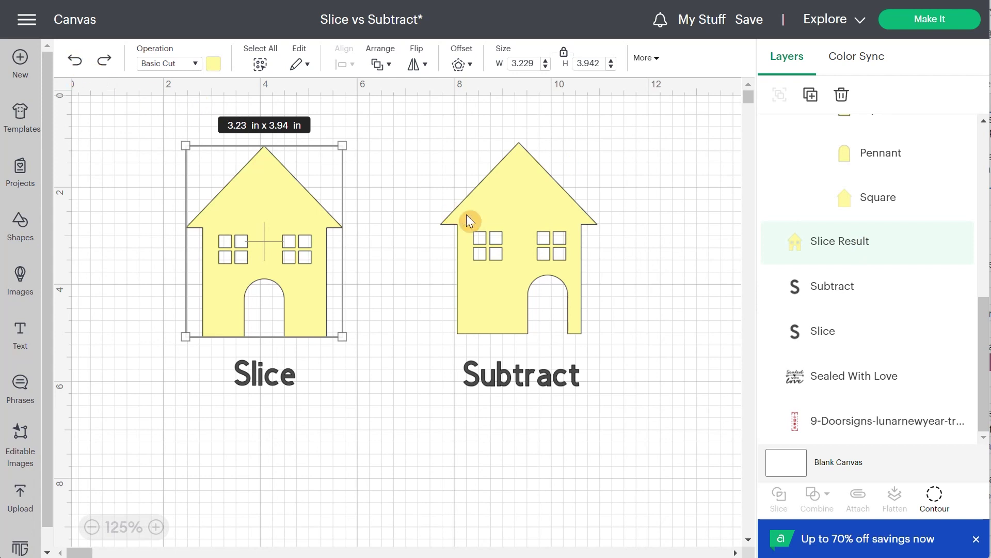
pyautogui.scroll(10, 883, 286)
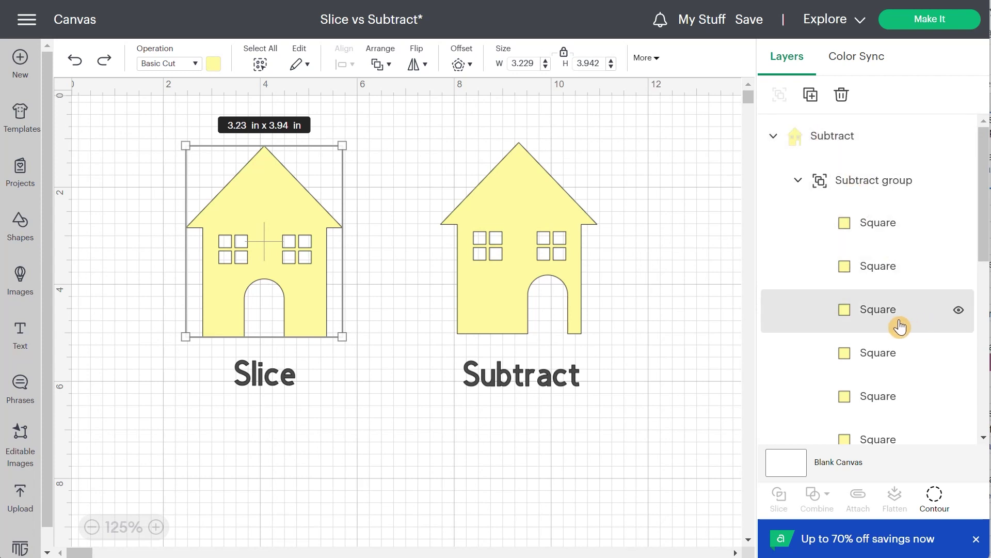
pyautogui.scroll(-3, 897, 327)
pyautogui.scroll(-3, 896, 325)
pyautogui.scroll(5, 893, 321)
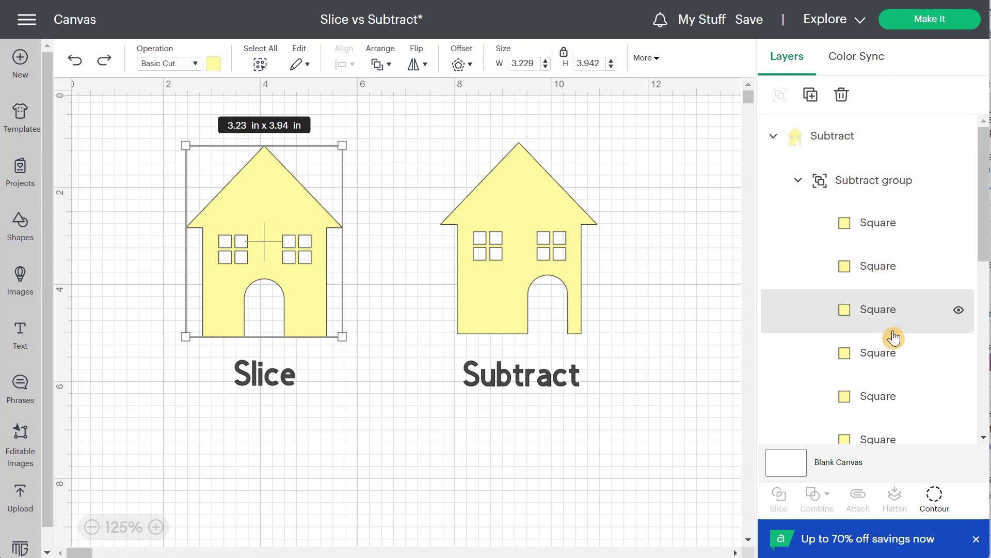
pyautogui.click(849, 140)
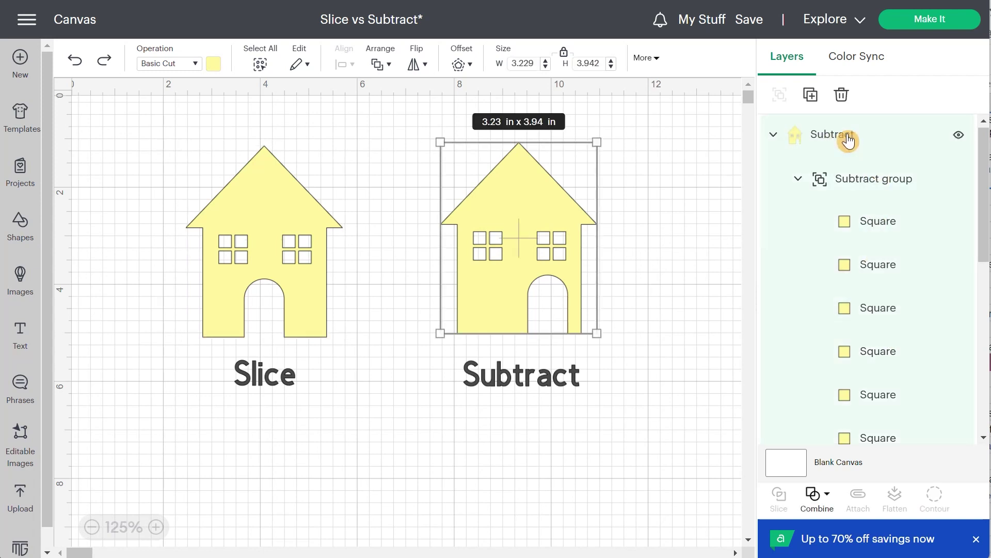
pyautogui.click(829, 493)
pyautogui.click(836, 471)
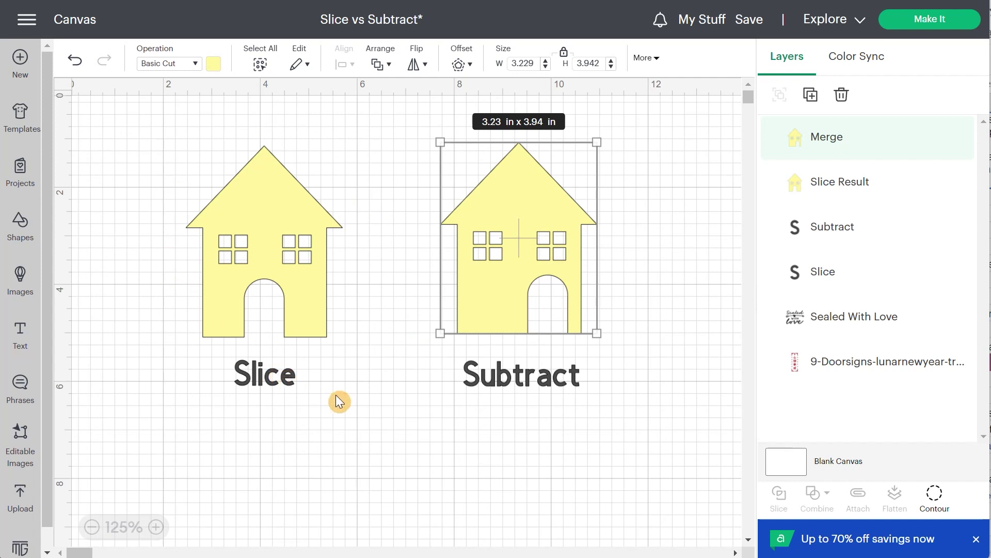
# Step: Add a square, stretch it into a thin wide bar, and place it behind the quote over the arrow
pyautogui.scroll(-10, 340, 388)
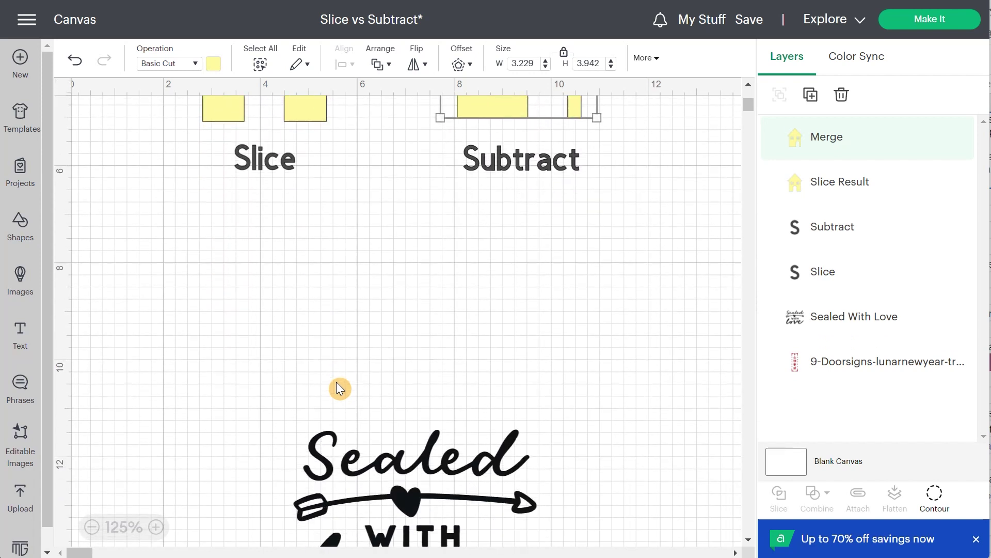
pyautogui.scroll(-1, 336, 382)
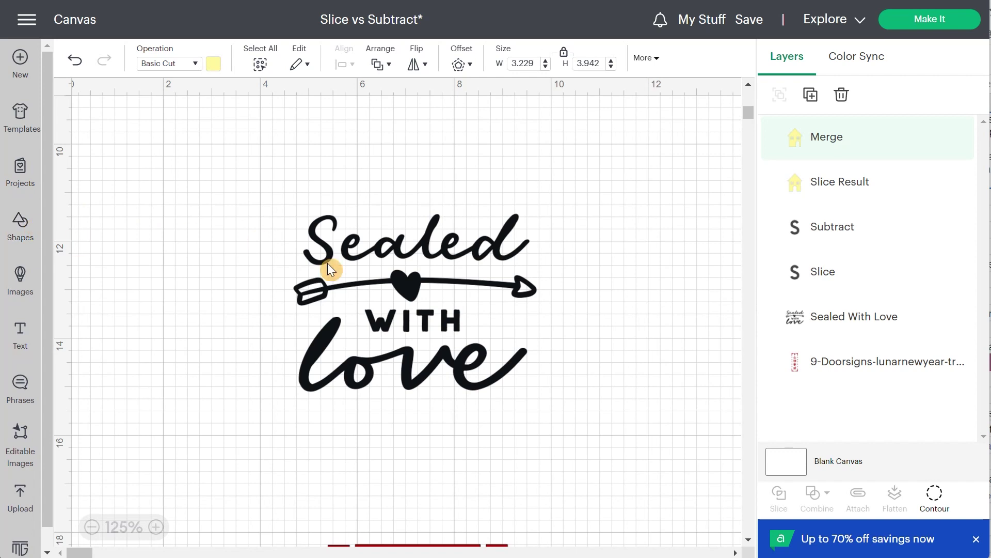
pyautogui.click(32, 230)
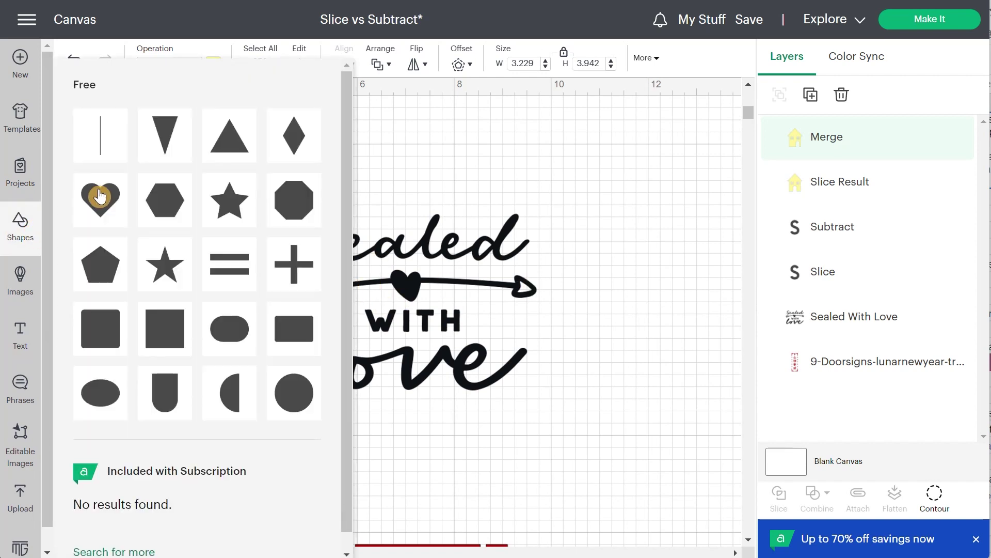
pyautogui.click(179, 319)
pyautogui.moveTo(157, 203); pyautogui.dragTo(180, 231)
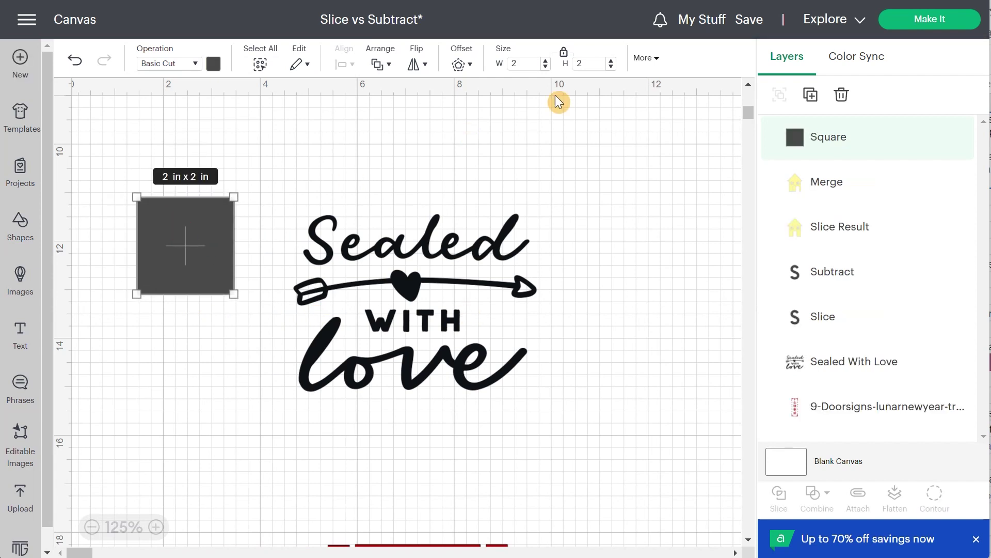
pyautogui.click(564, 56)
pyautogui.moveTo(233, 294); pyautogui.dragTo(548, 306)
pyautogui.rightClick(519, 287)
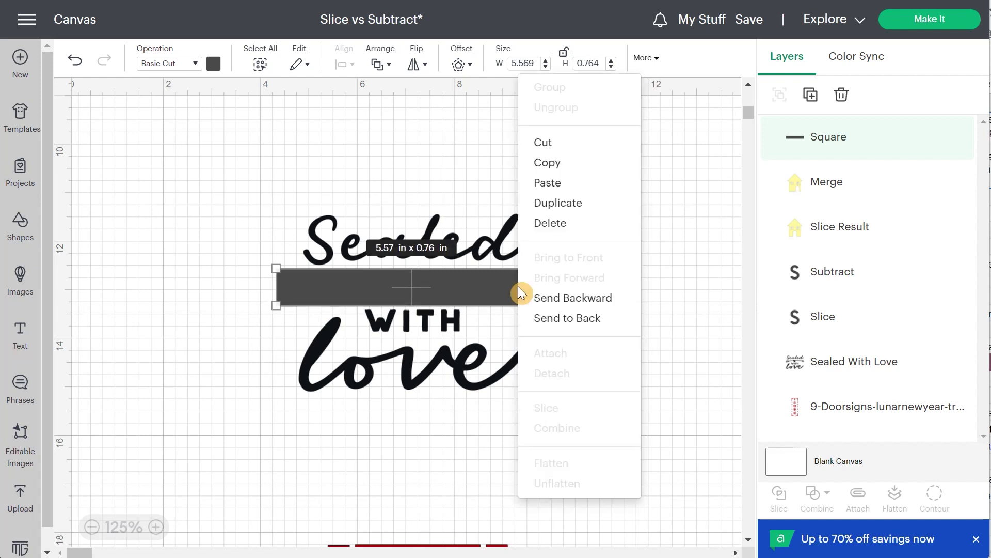
pyautogui.click(550, 318)
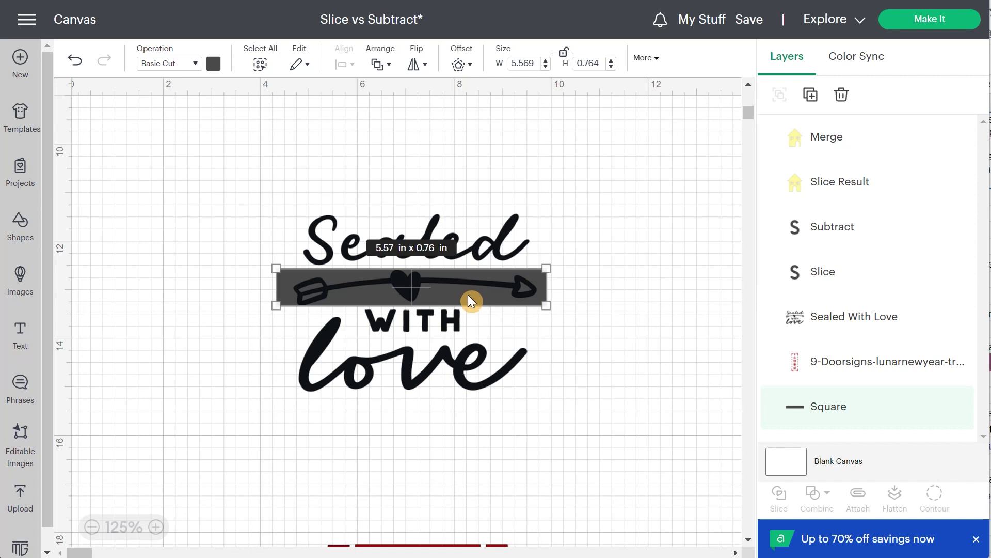
pyautogui.moveTo(468, 295); pyautogui.dragTo(469, 293)
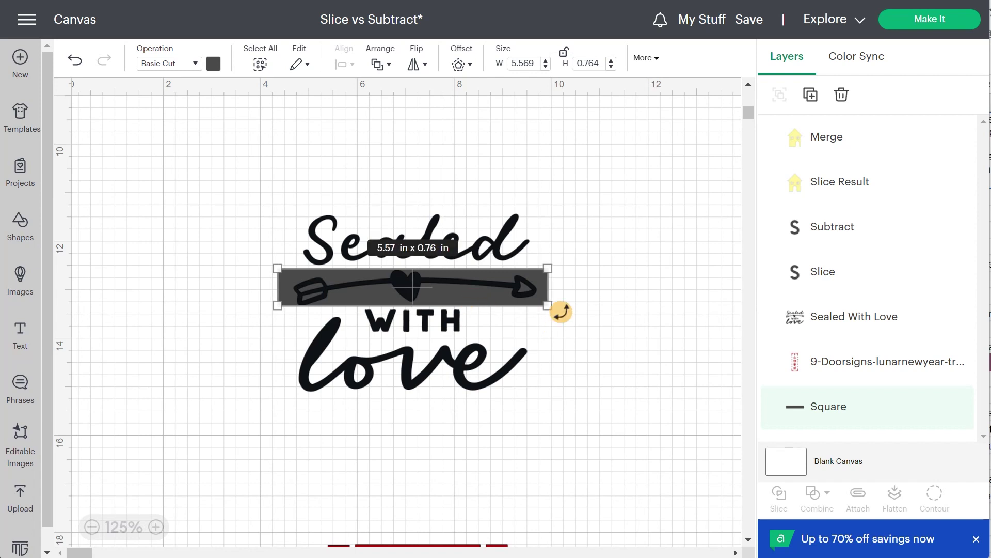
# Step: Slice the quote with the bar, delete the bar pieces, and set the arrow below the lettering
pyautogui.moveTo(598, 412); pyautogui.dragTo(410, 212)
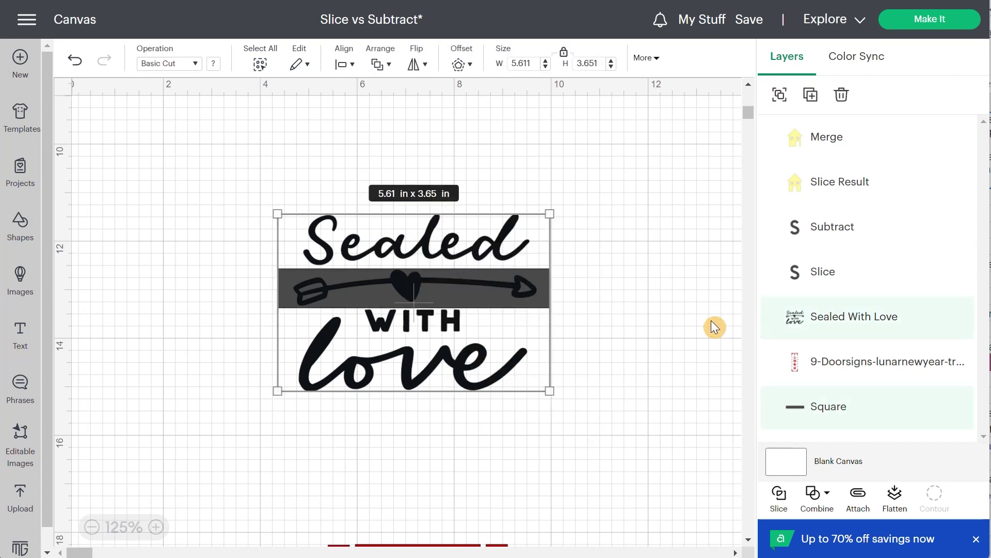
pyautogui.click(779, 494)
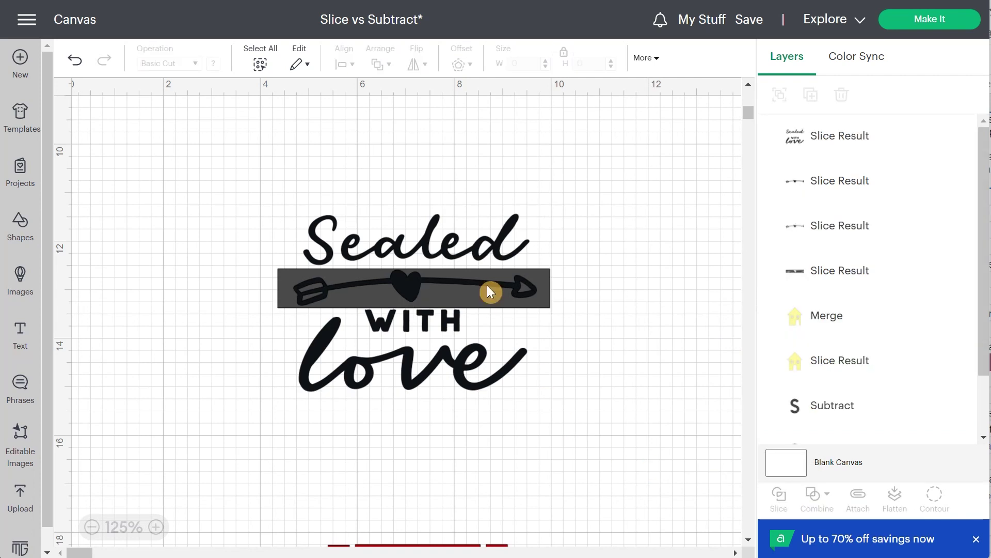
pyautogui.moveTo(491, 290); pyautogui.dragTo(290, 270)
pyautogui.moveTo(408, 283); pyautogui.dragTo(487, 381)
pyautogui.moveTo(556, 308); pyautogui.dragTo(498, 254)
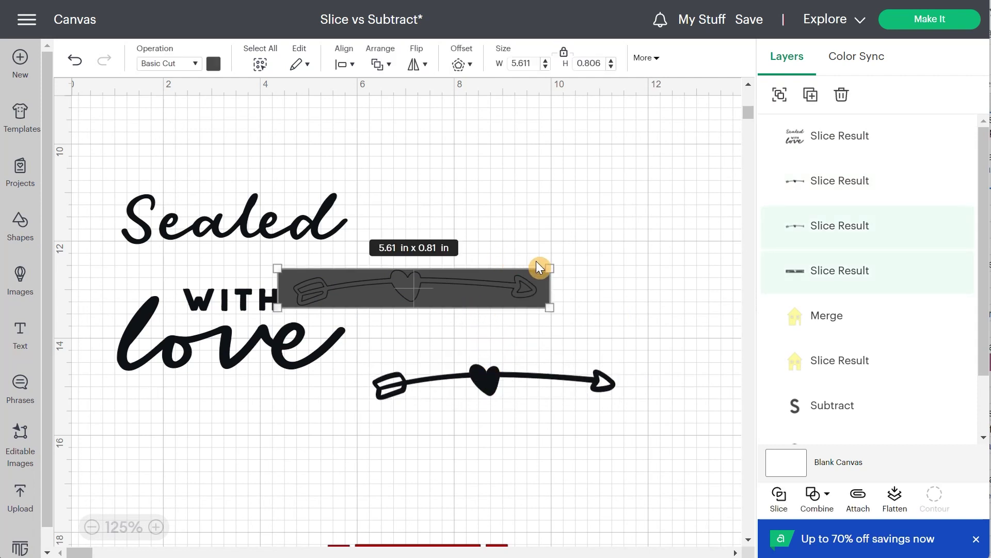
pyautogui.press('Delete')
pyautogui.moveTo(294, 347); pyautogui.dragTo(547, 316)
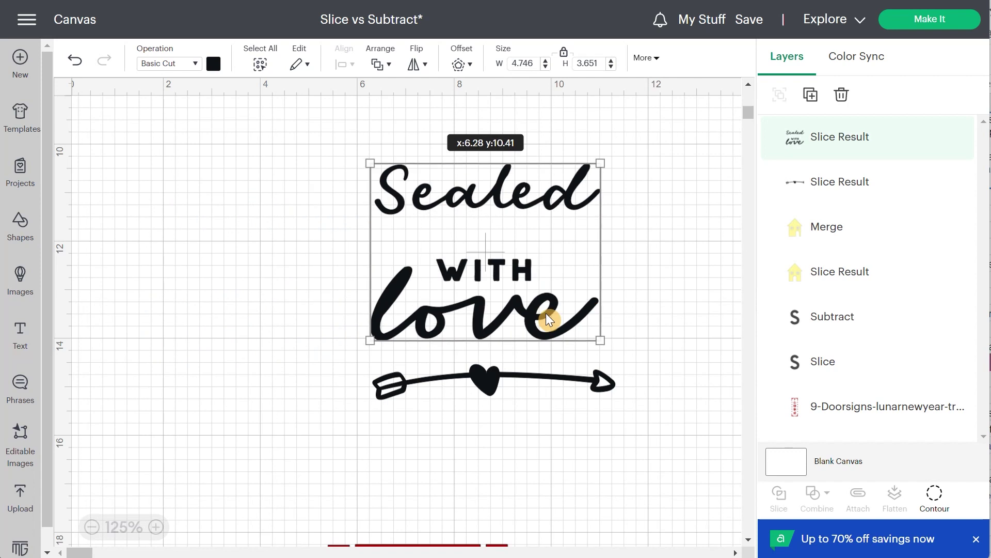
pyautogui.moveTo(548, 373)
pyautogui.mouseDown()
pyautogui.moveTo(534, 316)
pyautogui.moveTo(569, 157)
pyautogui.moveTo(549, 360)
pyautogui.mouseUp()
pyautogui.click(541, 200)
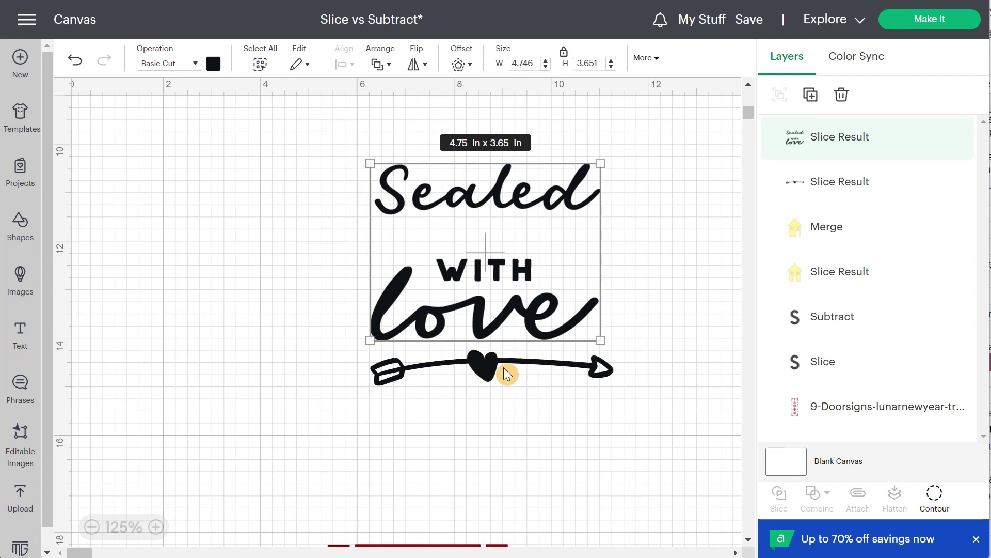
# Step: Enlarge the red door sign to 10.84 x 31.61 in and check its too-large warning
pyautogui.scroll(-8, 503, 367)
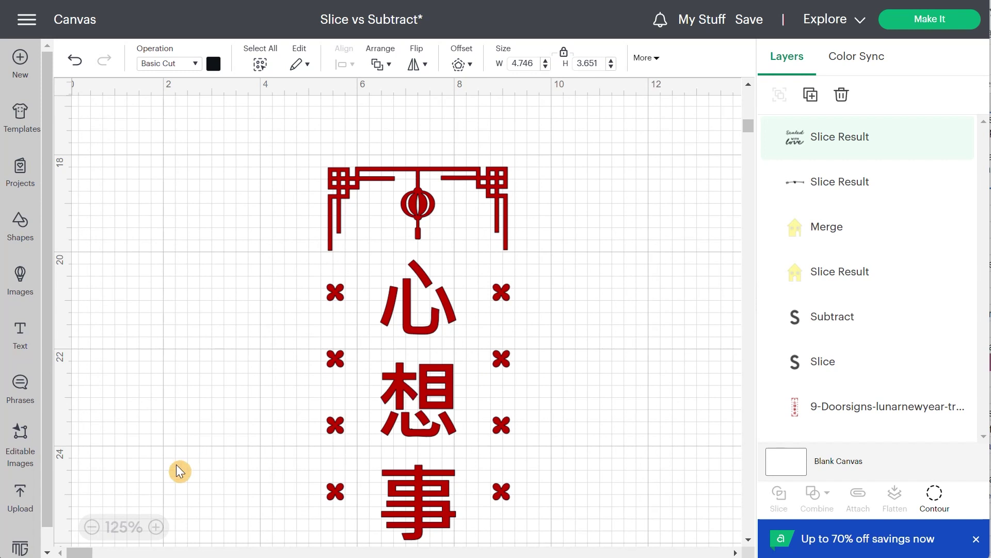
pyautogui.click(92, 527)
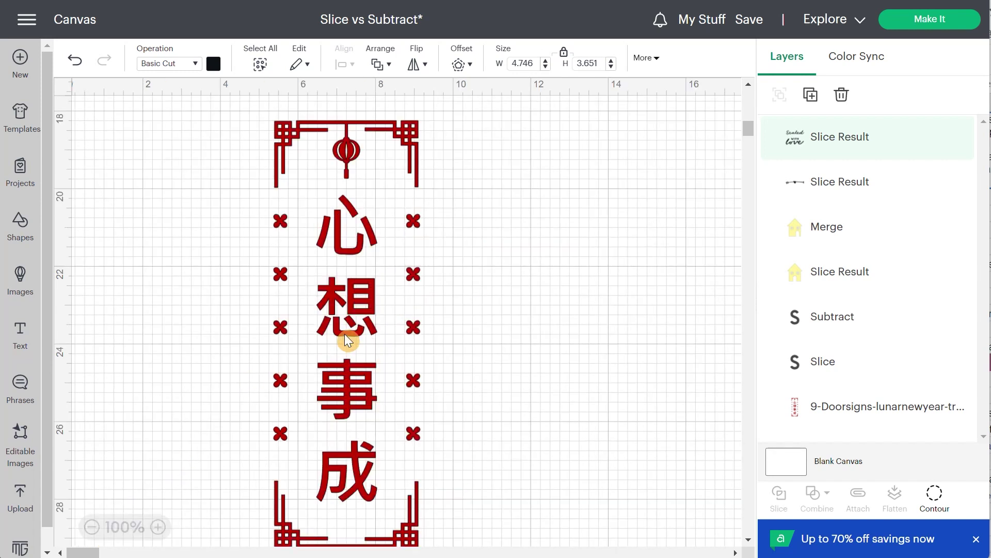
pyautogui.click(345, 334)
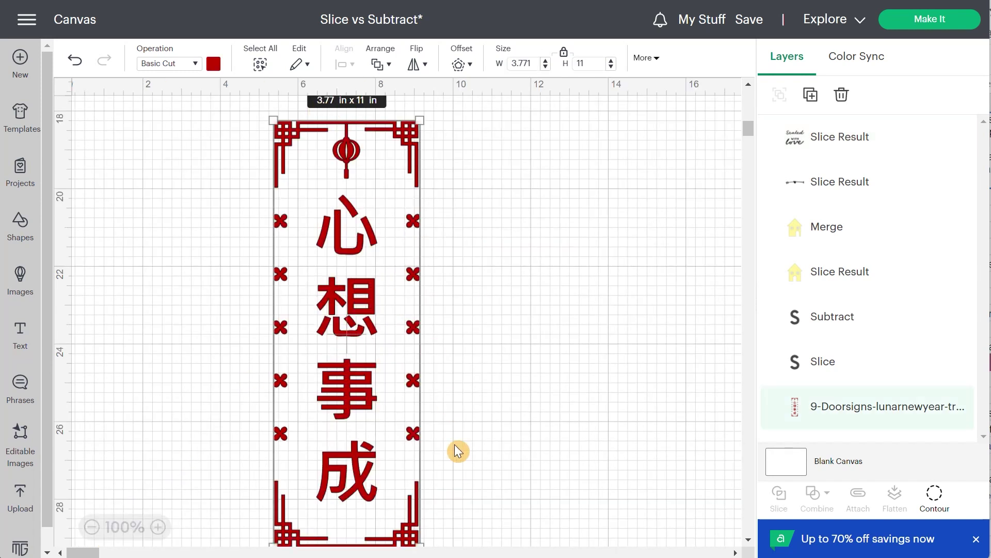
pyautogui.click(92, 527)
pyautogui.click(92, 526)
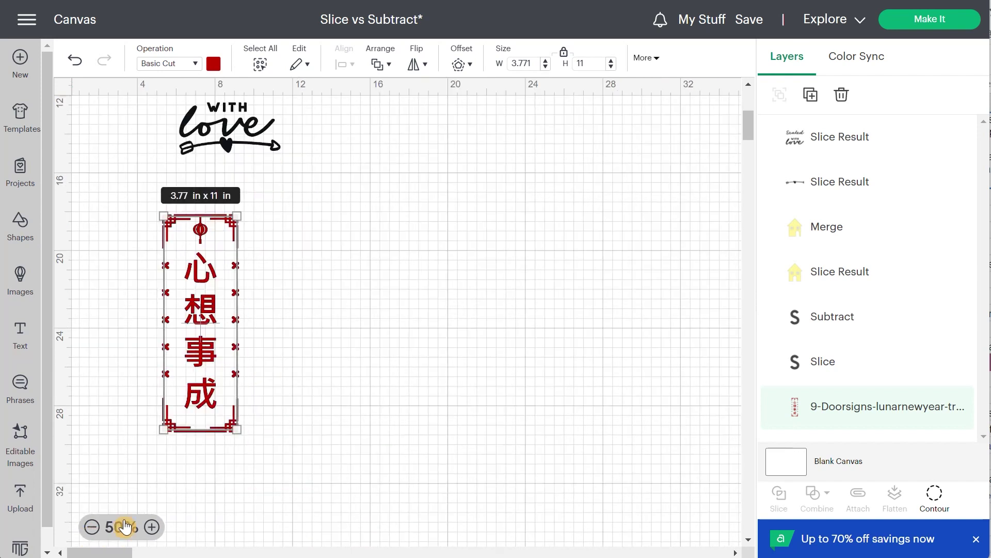
pyautogui.moveTo(232, 431); pyautogui.dragTo(374, 508)
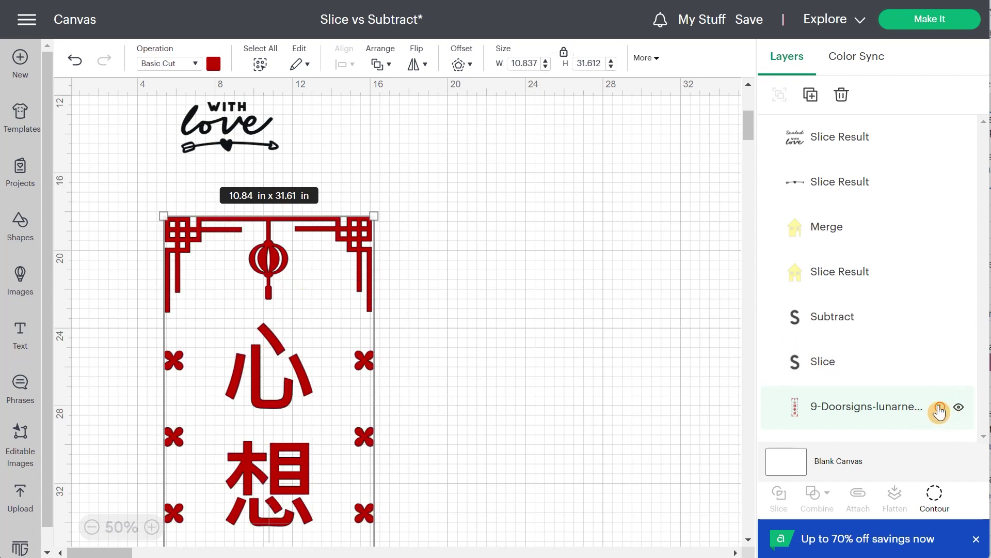
pyautogui.click(940, 413)
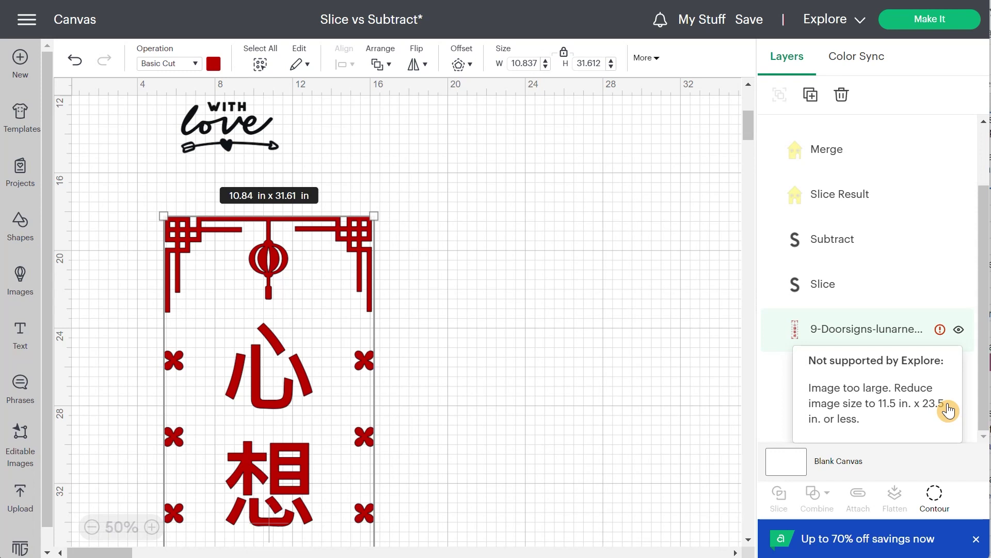
pyautogui.click(354, 274)
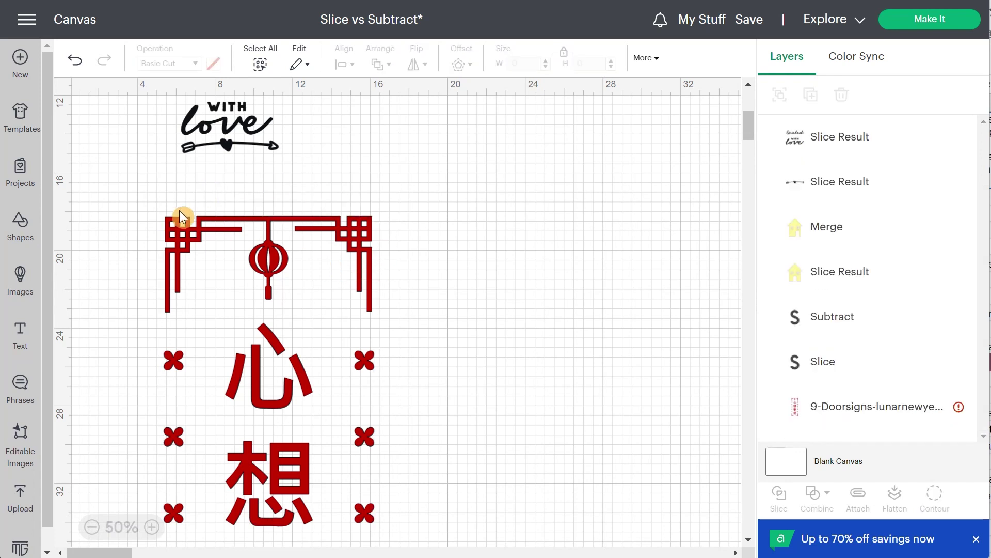
# Step: Add an 11.5 in wide square behind the sign, aligned with the sign's top edge
pyautogui.click(20, 222)
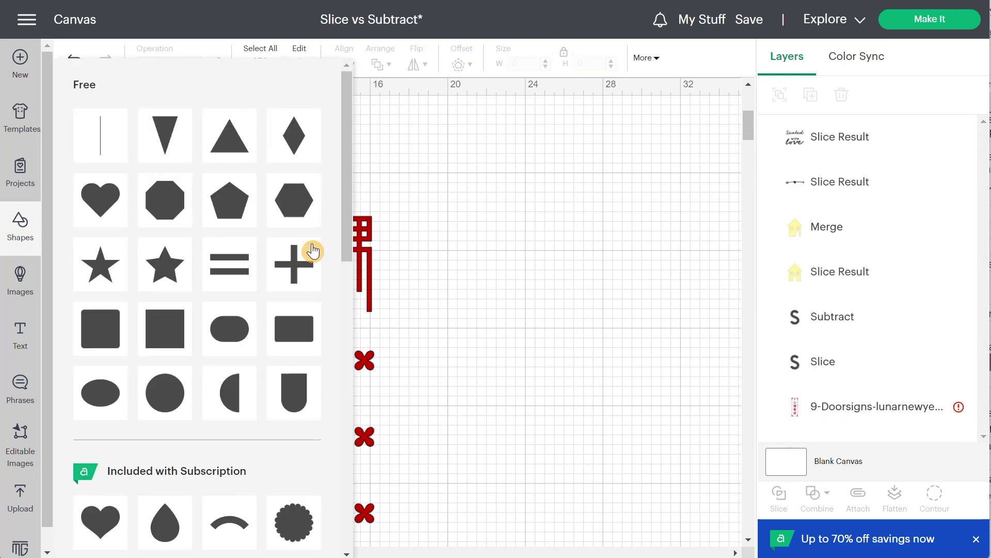
pyautogui.click(160, 336)
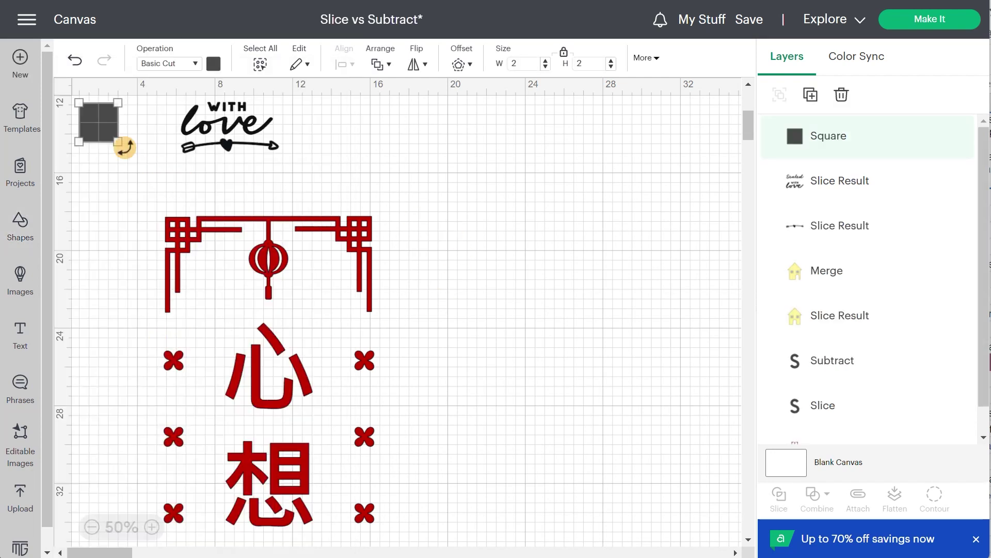
pyautogui.moveTo(95, 121); pyautogui.dragTo(508, 198)
pyautogui.click(514, 64)
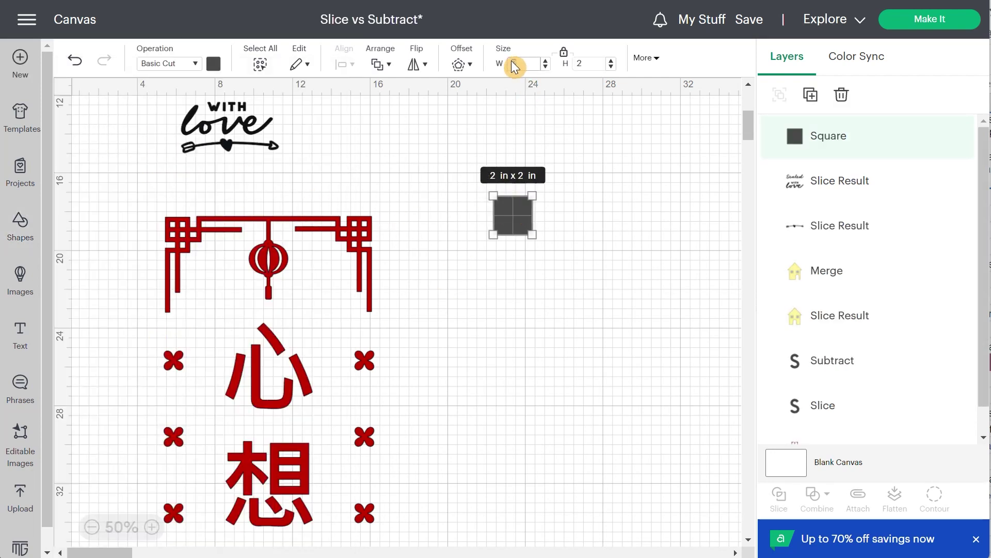
pyautogui.doubleClick(515, 64)
pyautogui.write('11.5')
pyautogui.press('Return')
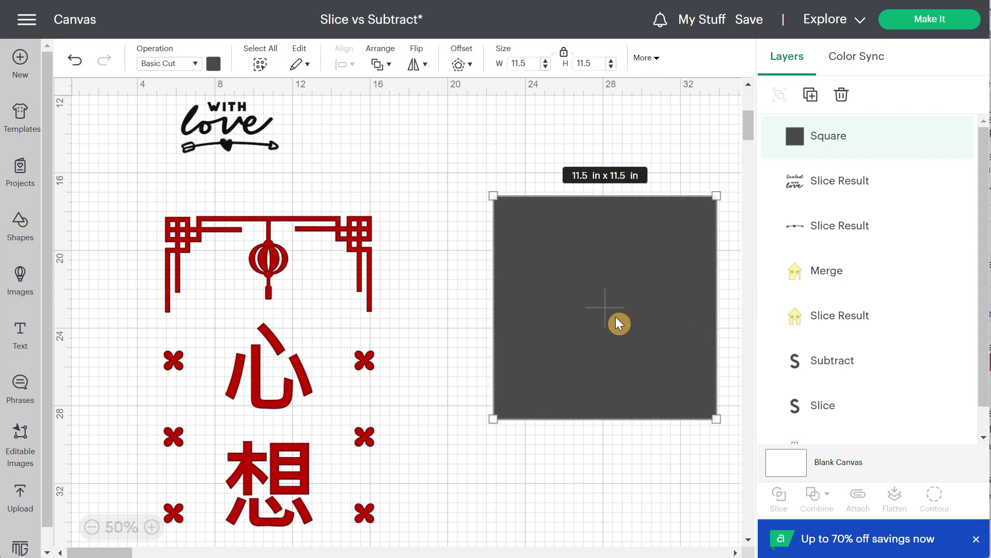
pyautogui.moveTo(616, 317); pyautogui.dragTo(280, 331)
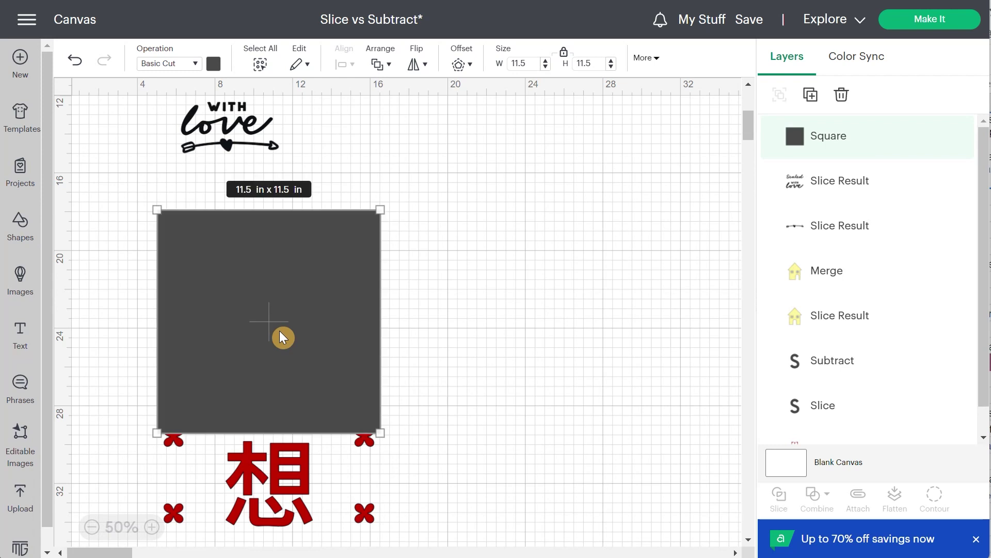
pyautogui.rightClick(280, 331)
pyautogui.click(297, 344)
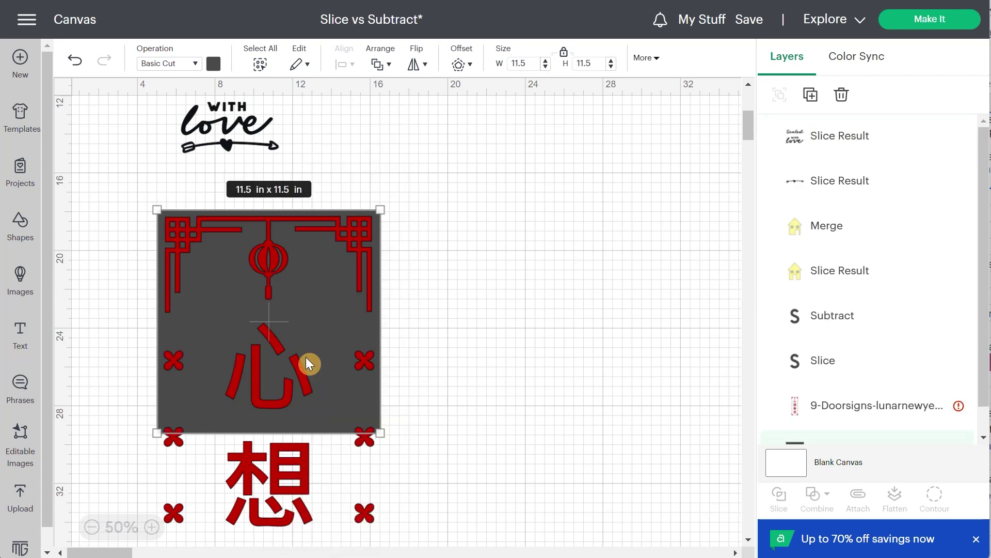
pyautogui.moveTo(321, 318); pyautogui.dragTo(319, 303)
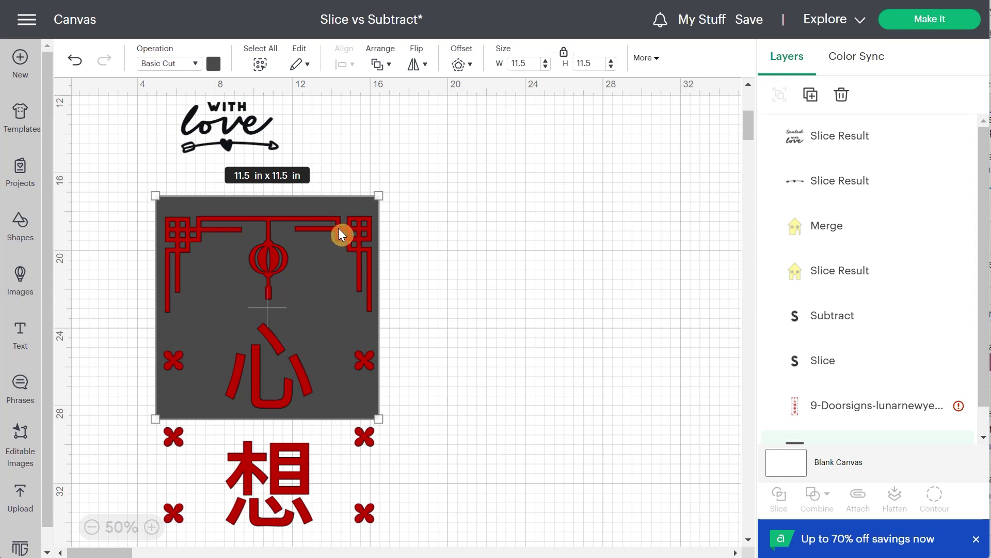
# Step: Slice the sign with the square, move the lantern-and-心 top right, and delete leftover pieces
pyautogui.click(461, 450)
pyautogui.moveTo(489, 463); pyautogui.dragTo(235, 312)
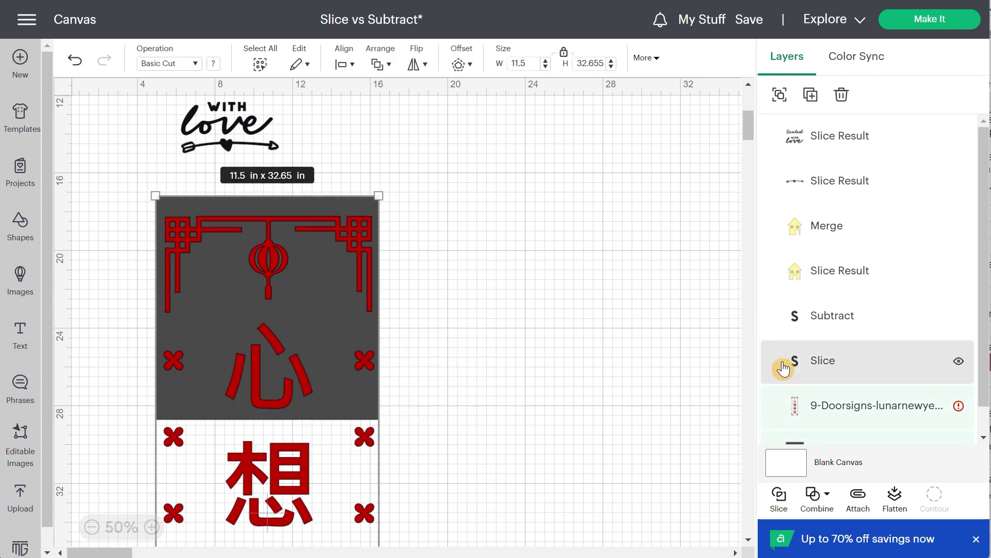
pyautogui.click(779, 494)
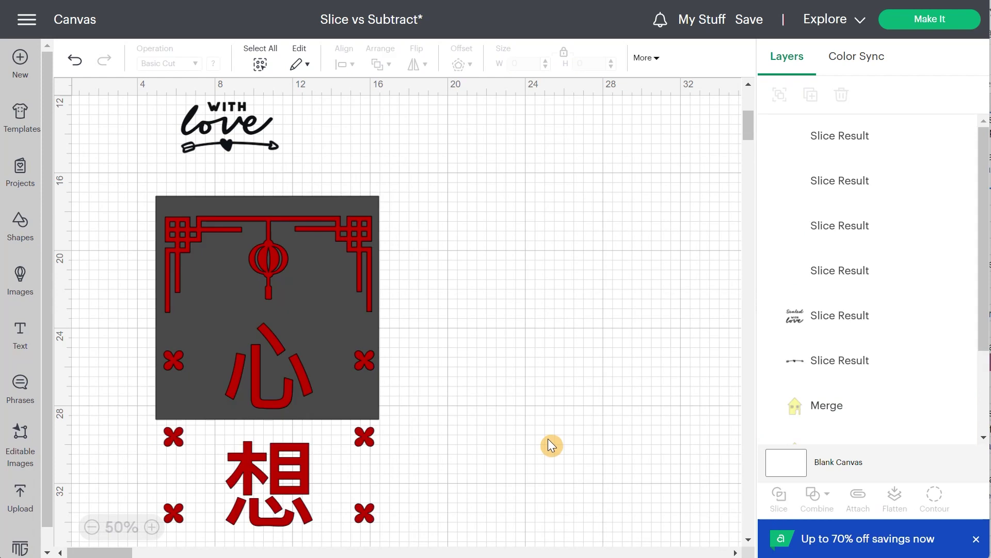
pyautogui.moveTo(307, 261); pyautogui.dragTo(595, 249)
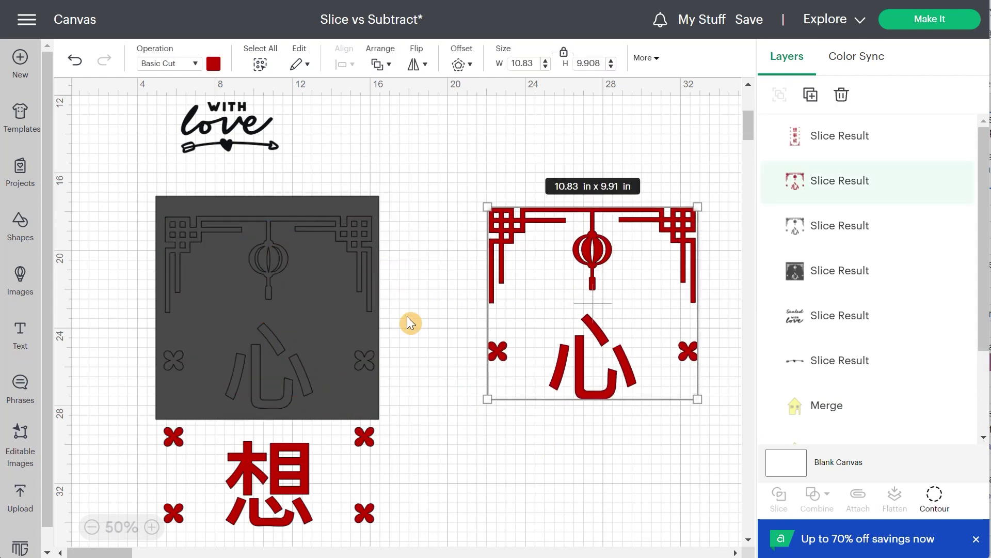
pyautogui.click(340, 316)
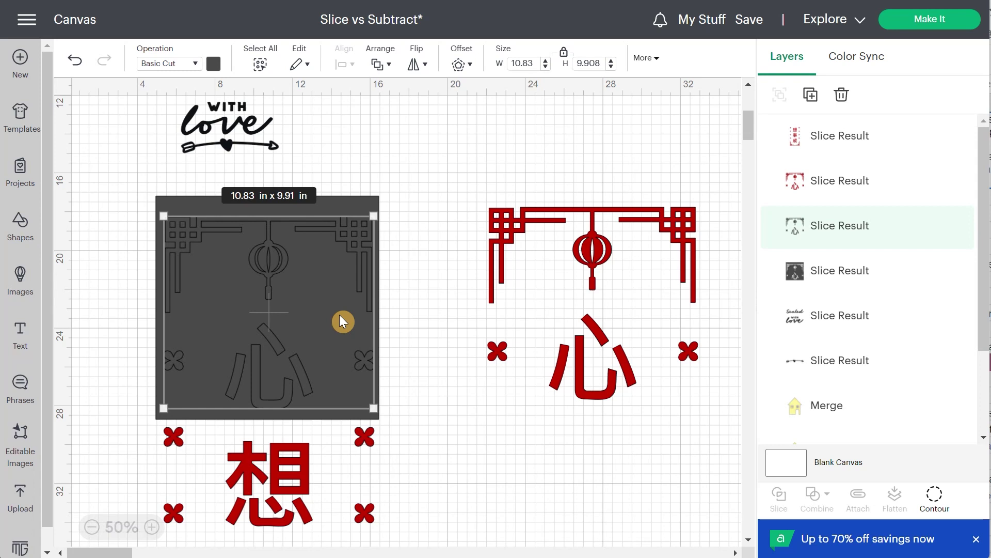
pyautogui.press('Delete')
pyautogui.click(340, 316)
pyautogui.press('Delete')
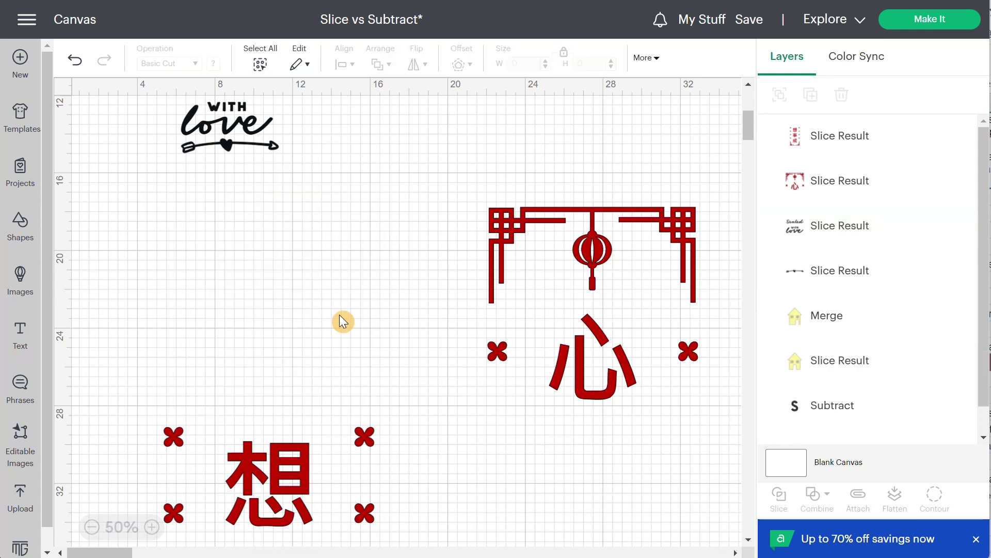
pyautogui.click(23, 227)
# Step: Add another 11.5 in wide square behind the sign, positioned over 想 and 事
pyautogui.click(147, 335)
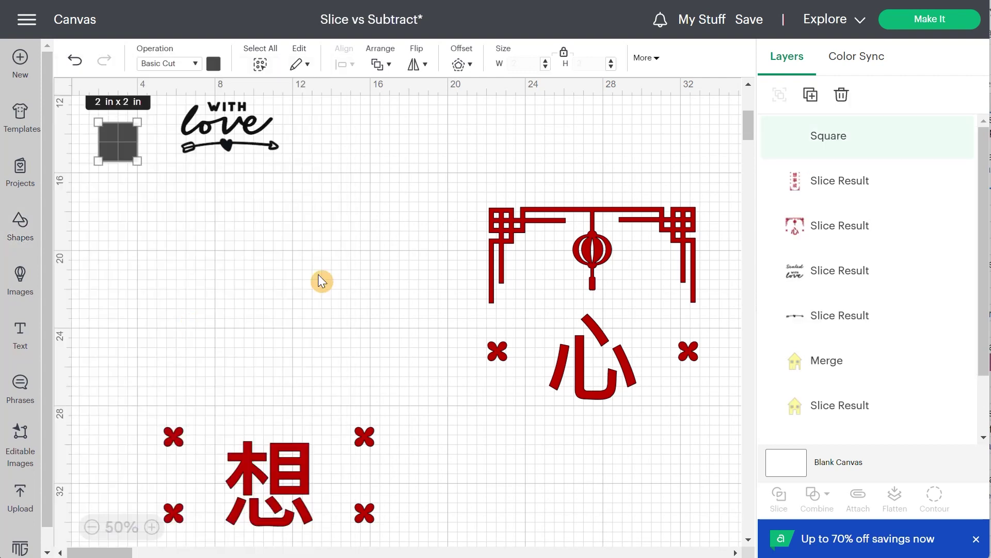
pyautogui.click(523, 63)
pyautogui.write('11.5')
pyautogui.press('Return')
pyautogui.moveTo(150, 223); pyautogui.dragTo(264, 320)
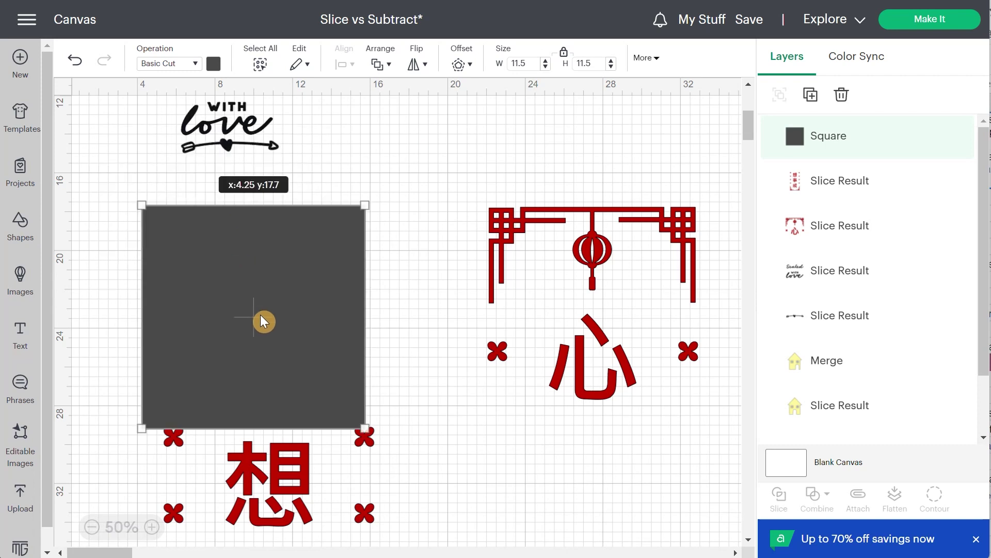
pyautogui.scroll(-5, 265, 314)
pyautogui.moveTo(299, 166); pyautogui.dragTo(309, 365)
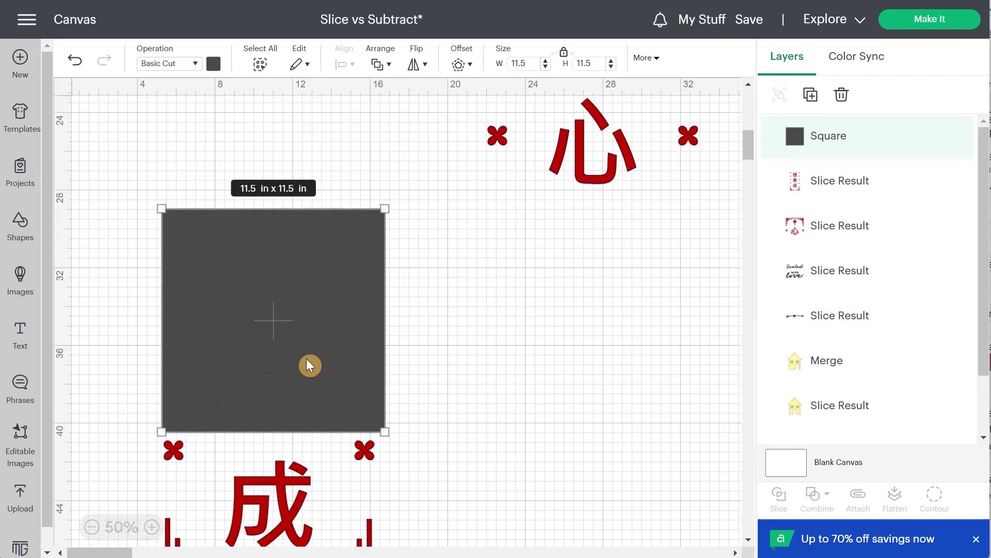
pyautogui.rightClick(308, 362)
pyautogui.click(319, 372)
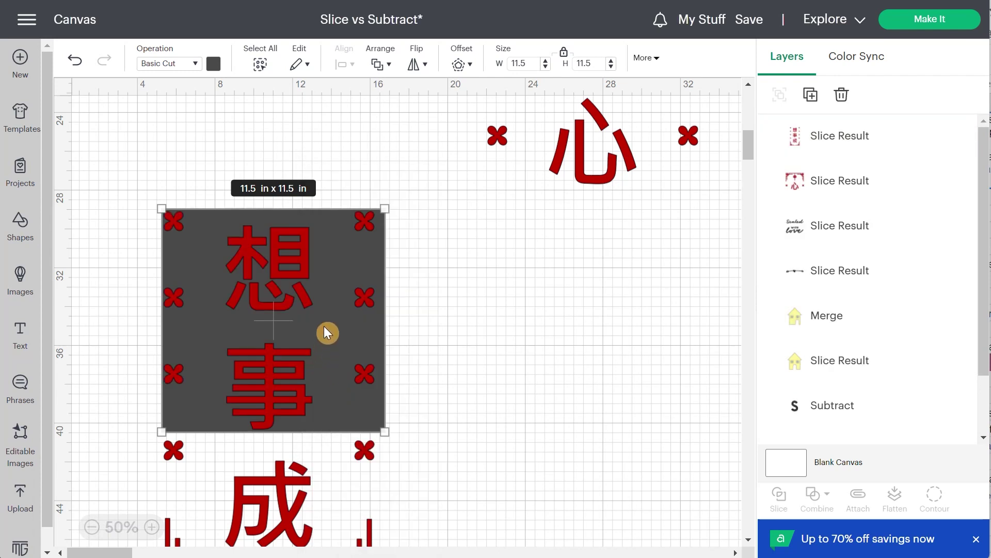
pyautogui.moveTo(324, 327); pyautogui.dragTo(320, 327)
pyautogui.moveTo(444, 347); pyautogui.dragTo(326, 271)
# Step: Slice off the 想事 piece, move it right, delete the grey square, and place 成 below it
pyautogui.click(779, 495)
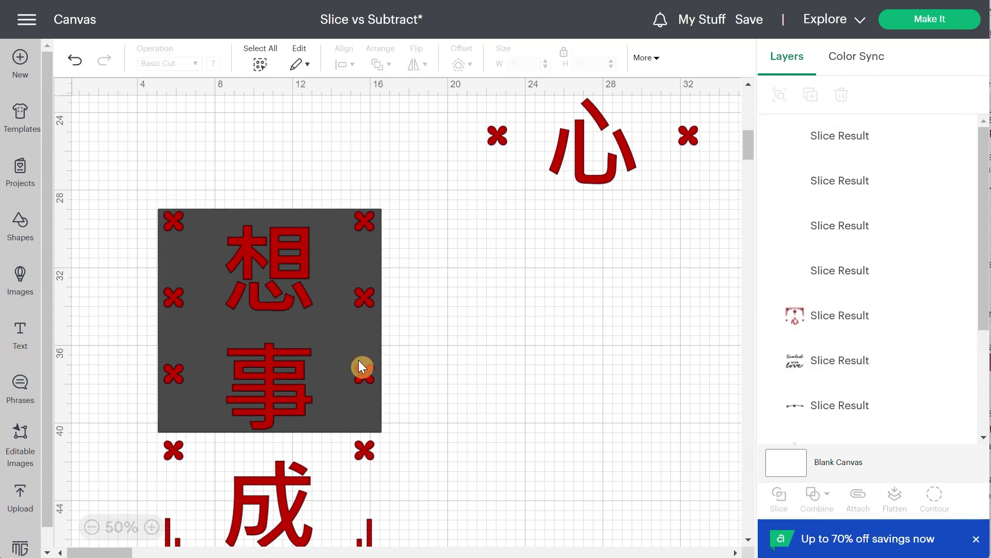
pyautogui.moveTo(360, 366); pyautogui.dragTo(607, 295)
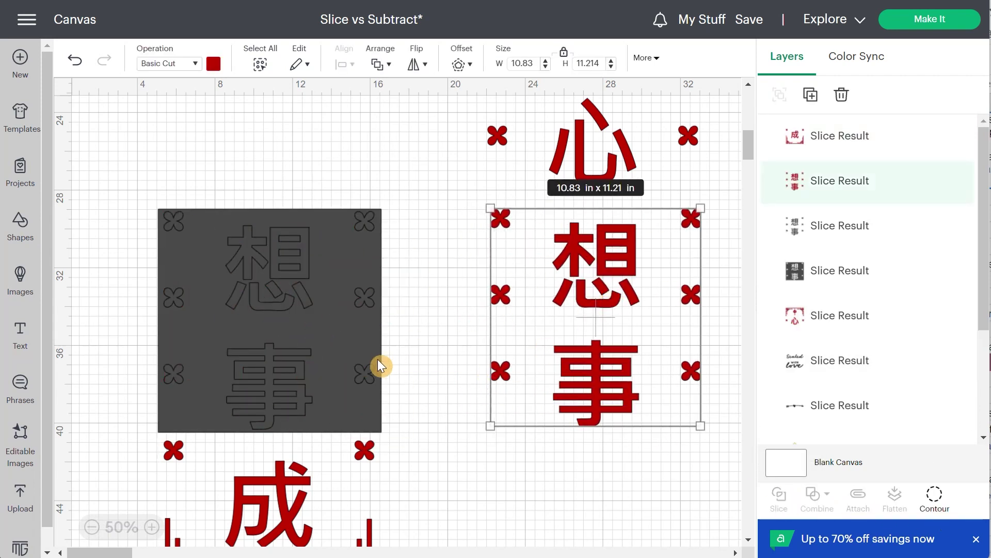
pyautogui.click(298, 317)
pyautogui.press('Delete')
pyautogui.scroll(-2, 326, 457)
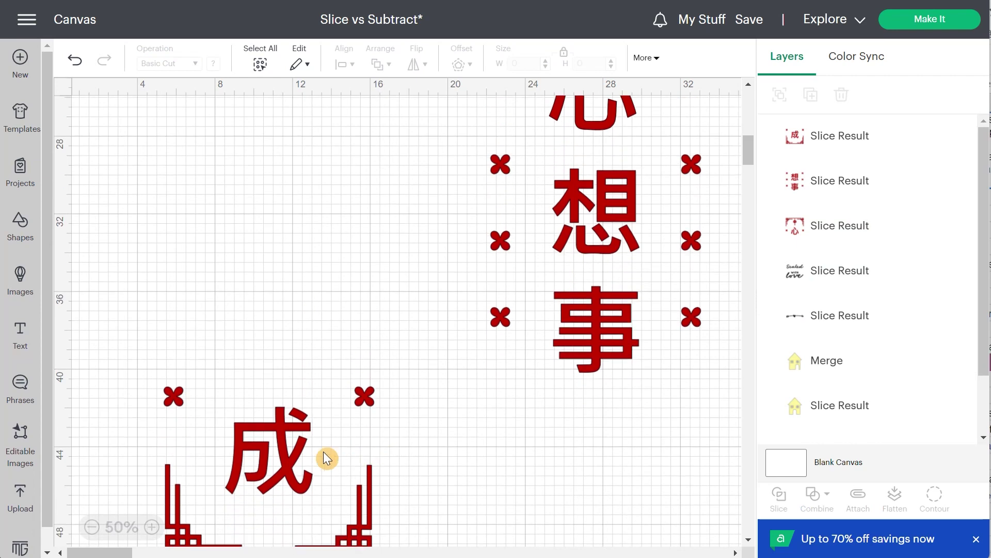
pyautogui.moveTo(324, 452); pyautogui.dragTo(591, 441)
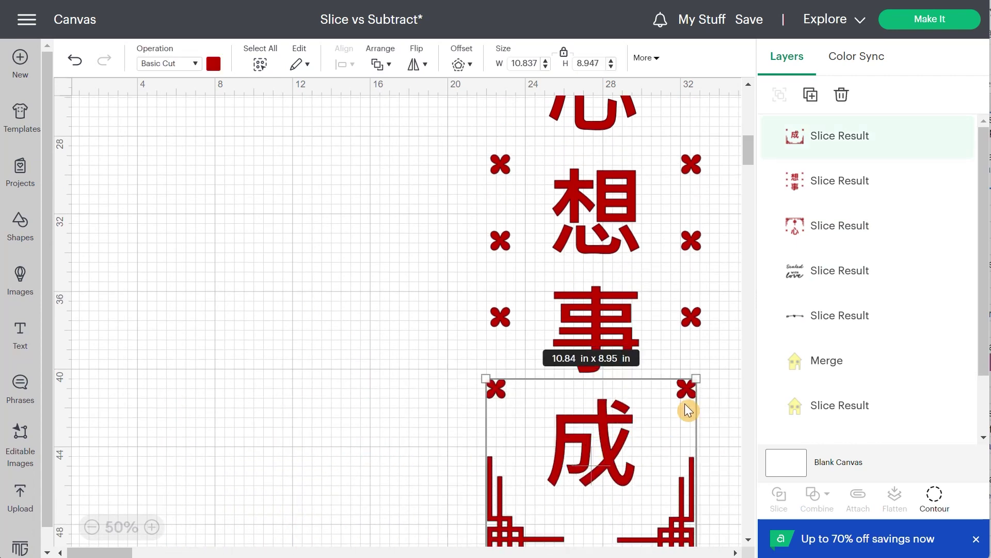
pyautogui.scroll(5, 695, 340)
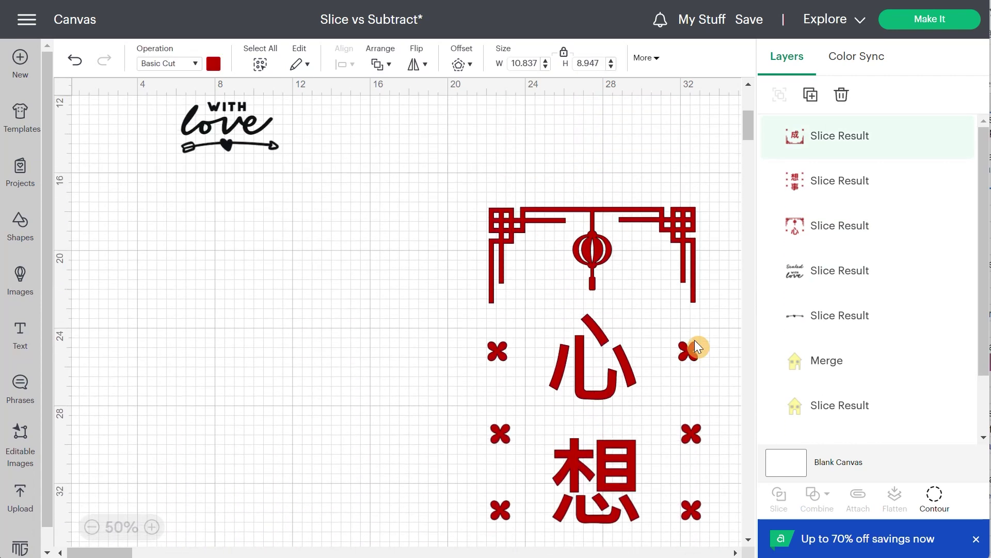